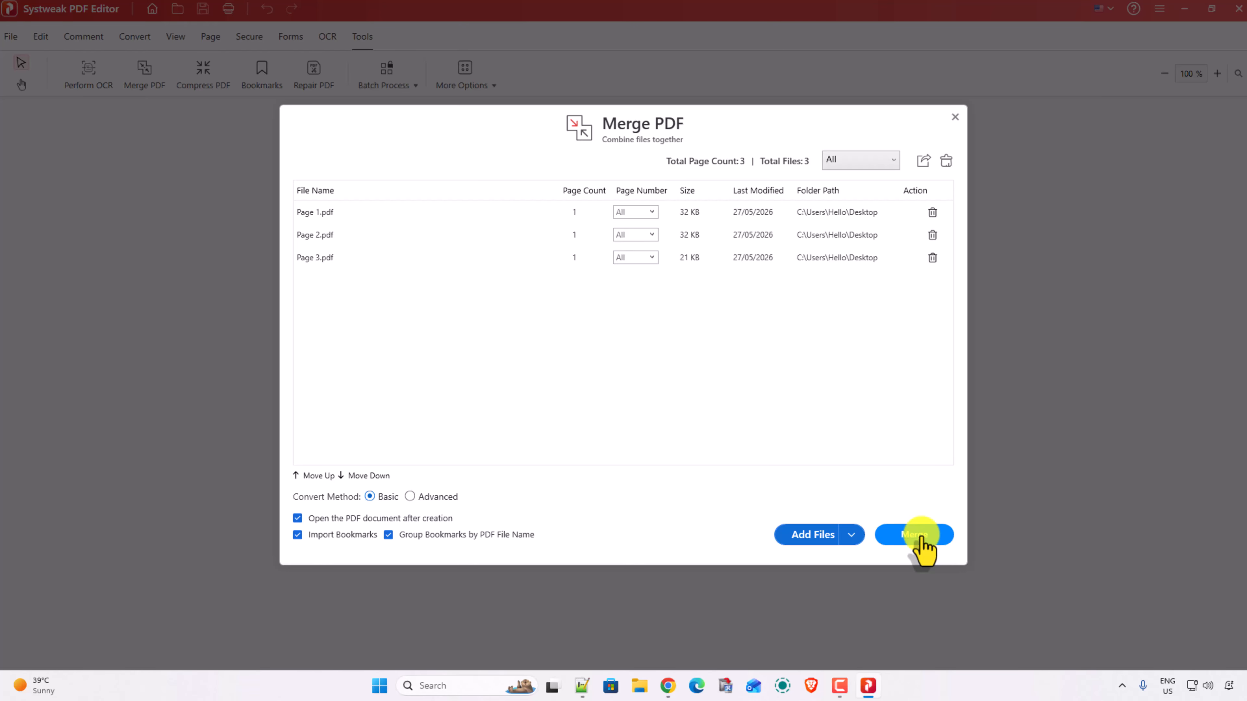
Step: Merge the three listed PDF files and save the result on the Desktop as Merge-Page1to3
left_click(914, 534)
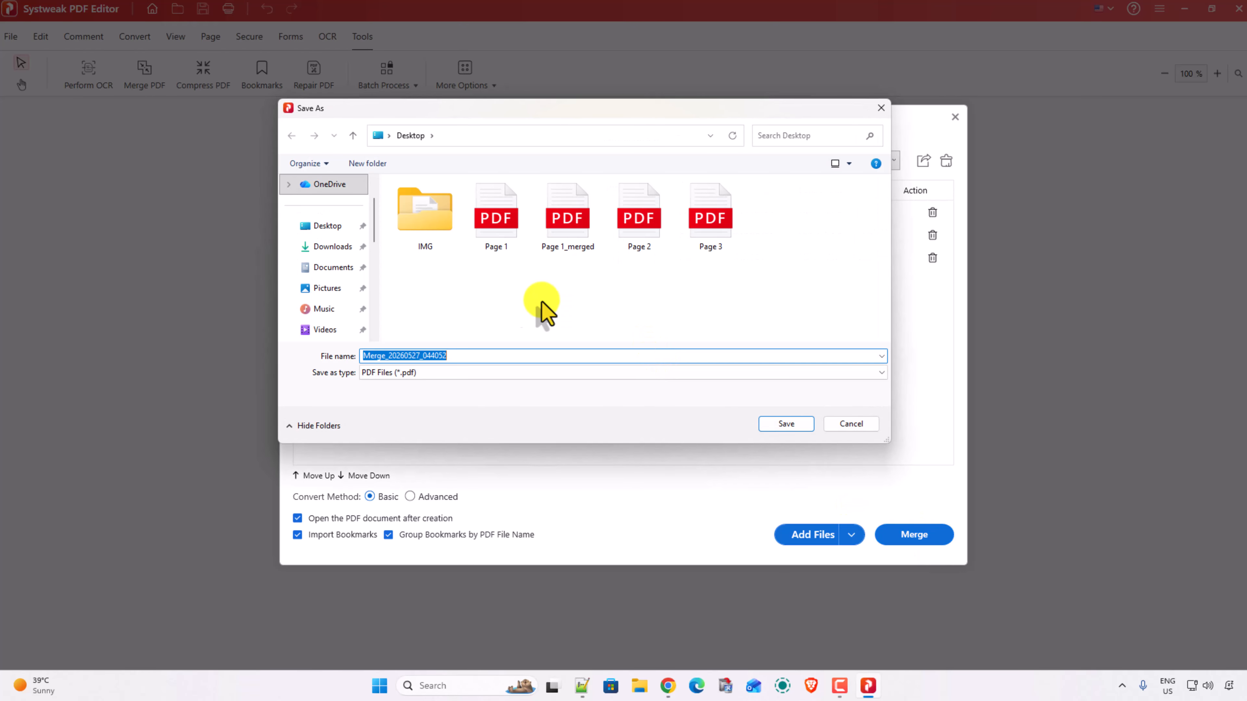
left_click(467, 352)
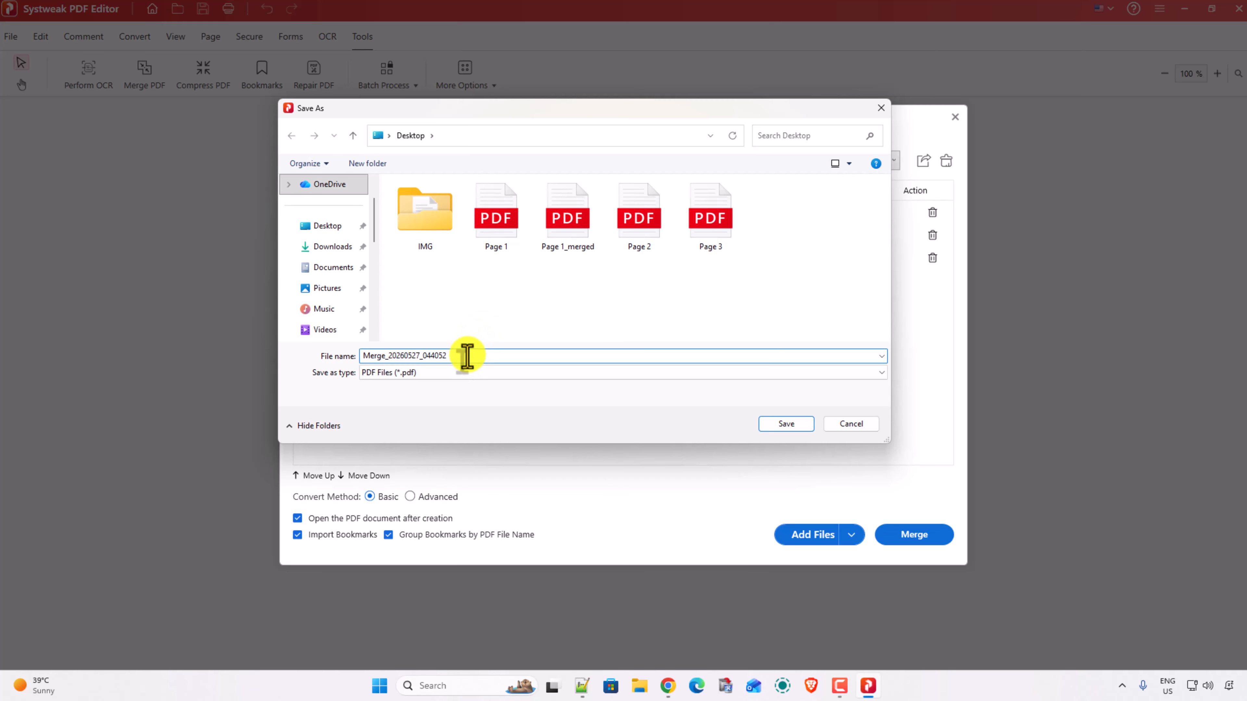
key("ctrl+a")
key("BackSpace")
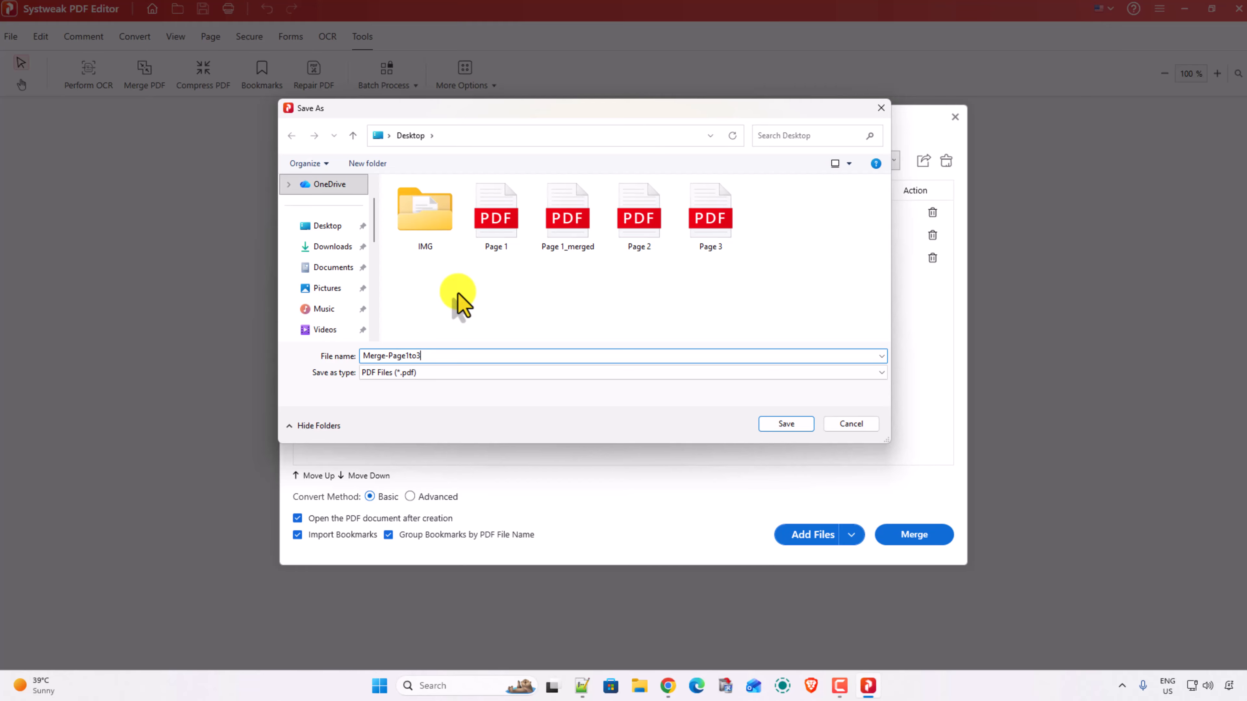
left_click(791, 428)
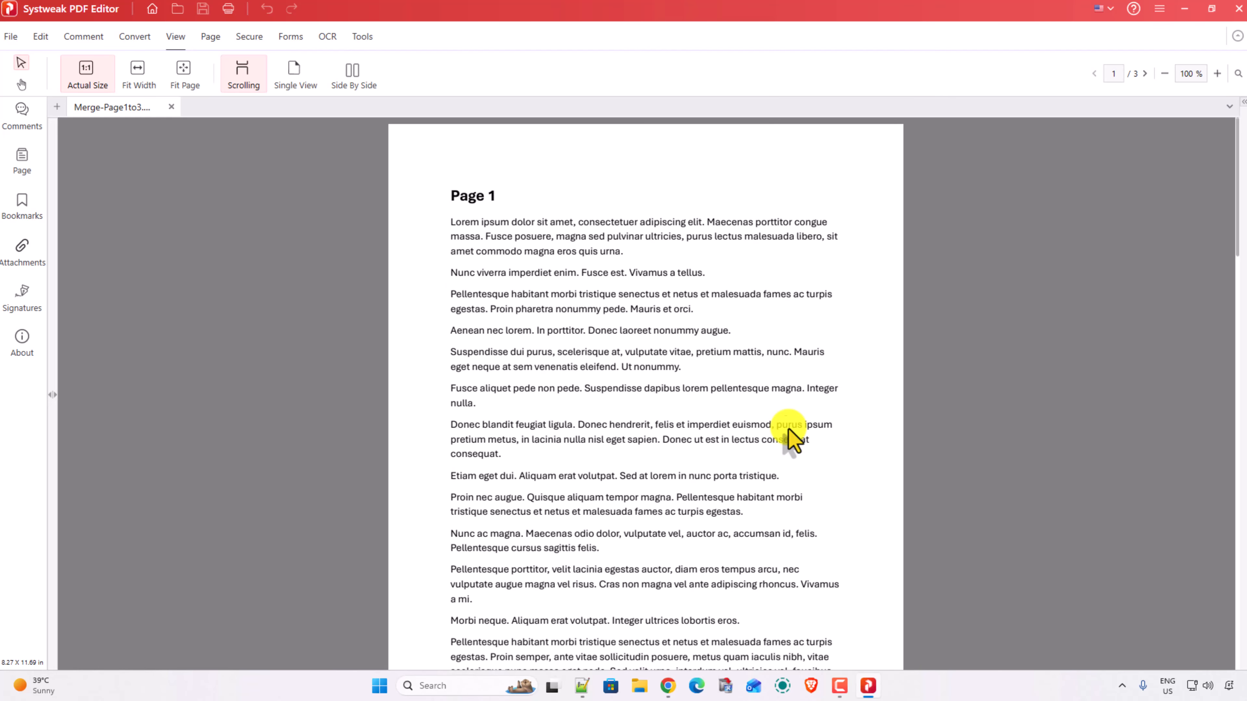
Step: Insert the bee picture from the Desktop's IMG folder onto page 1, over the right part of the opening paragraphs
scroll(721, 398, "down", 10)
scroll(720, 401, "down", 15)
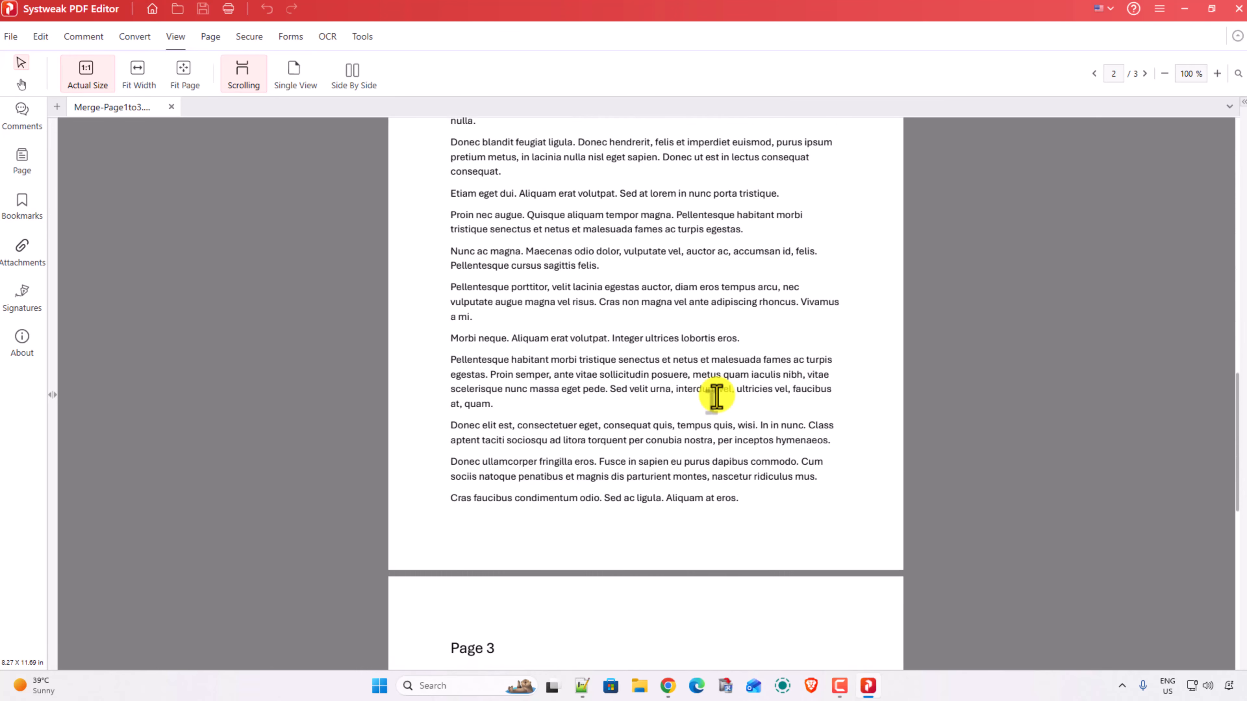
scroll(709, 418, "up", 10)
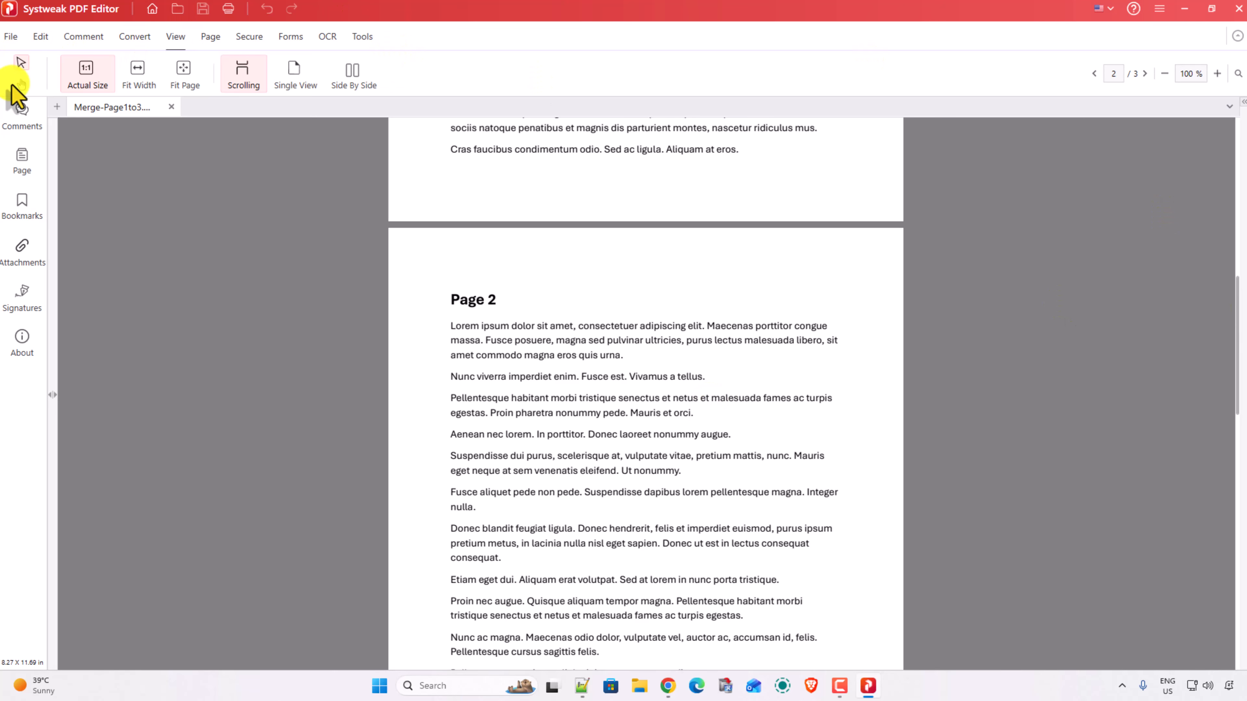
left_click(40, 38)
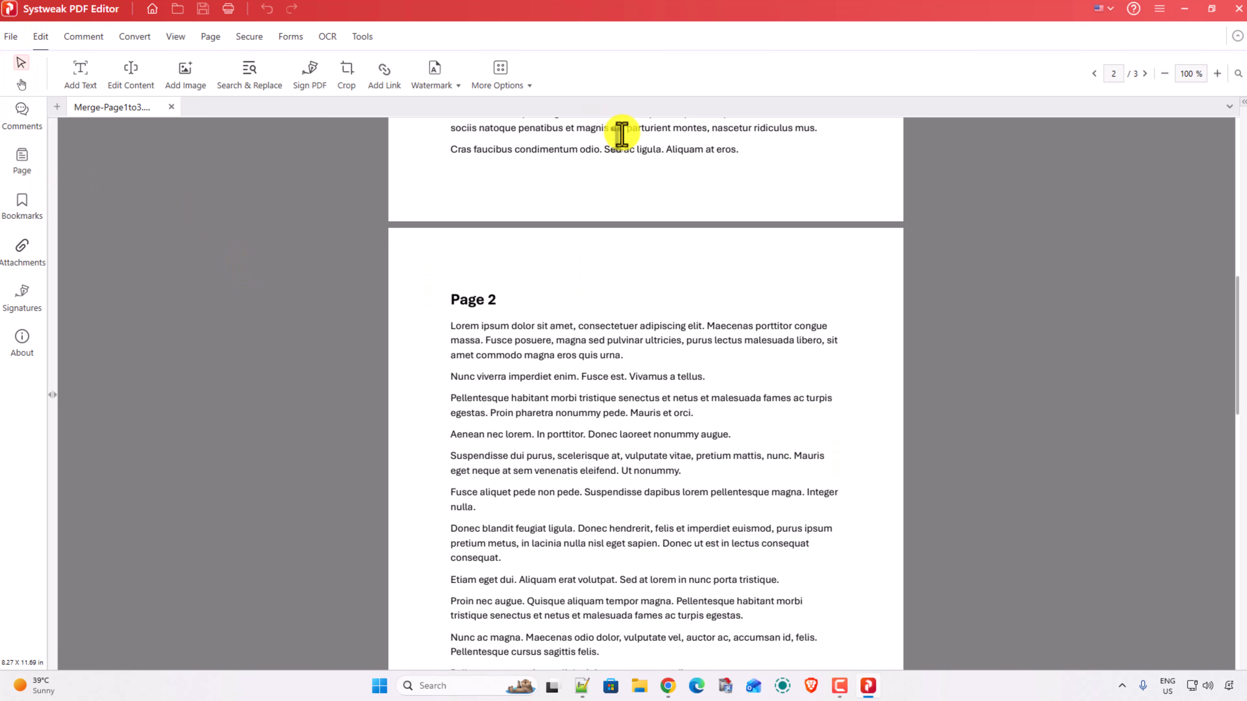
scroll(495, 374, "up", 10)
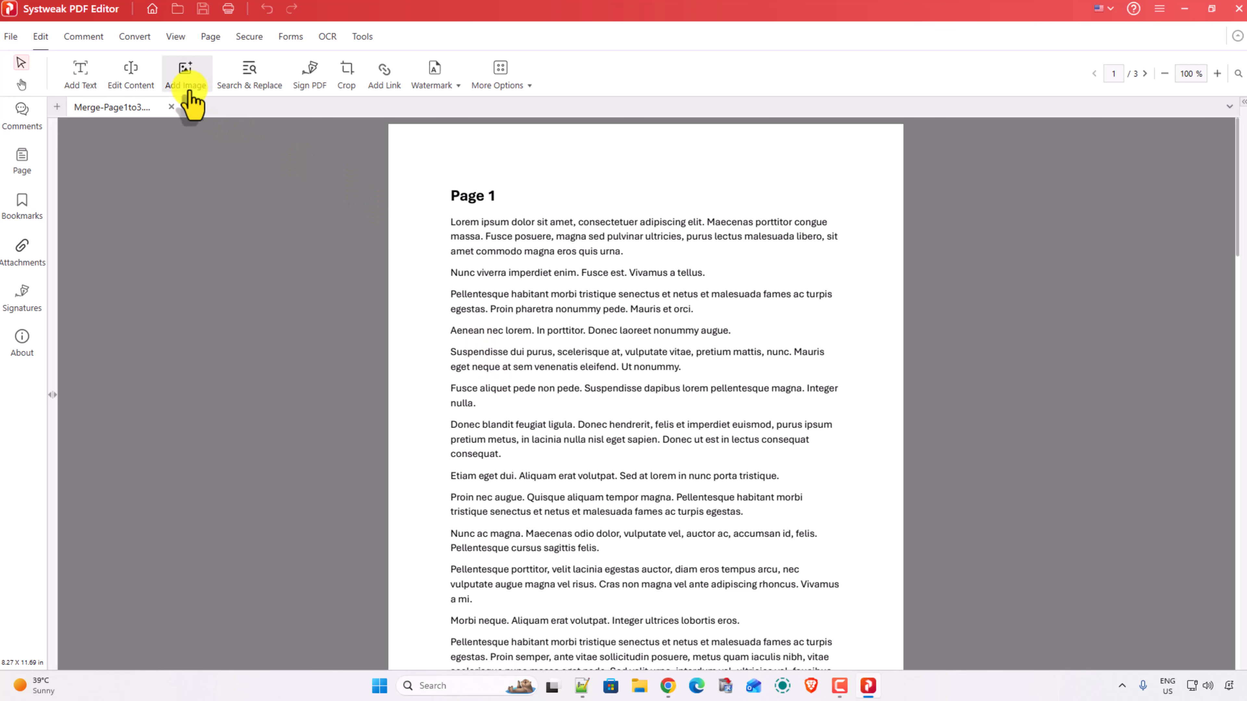
left_click(186, 78)
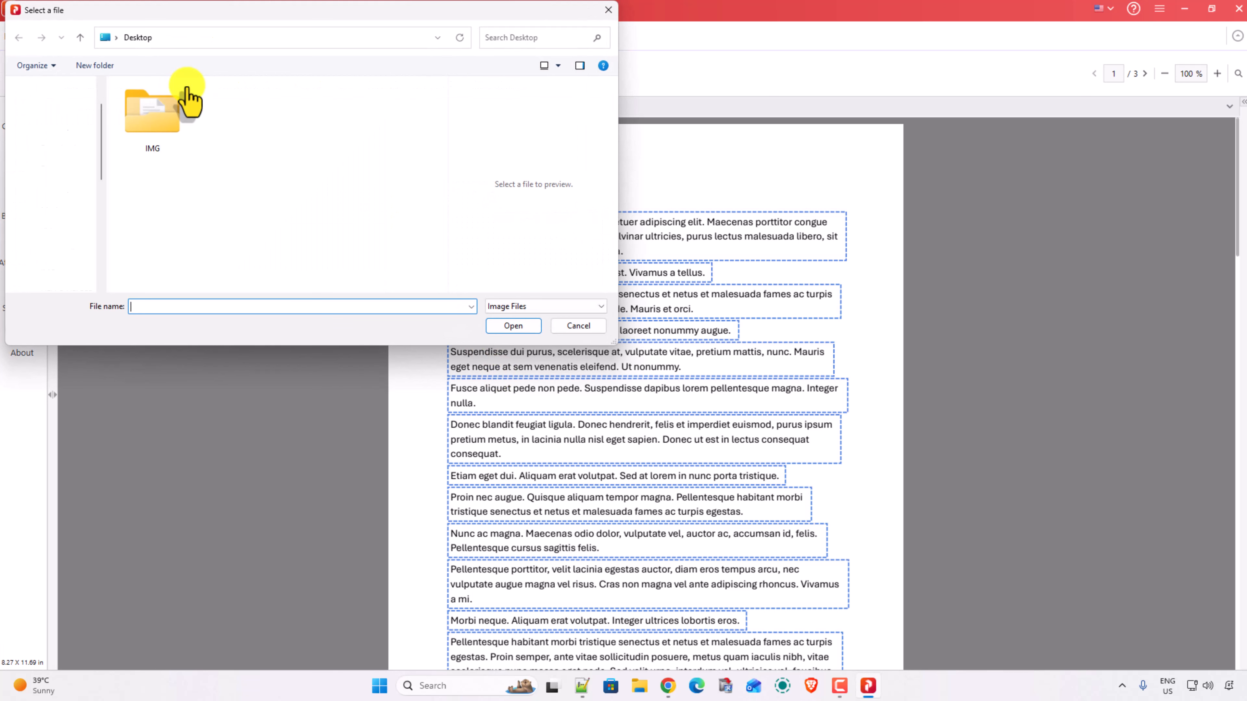
double_click(167, 105)
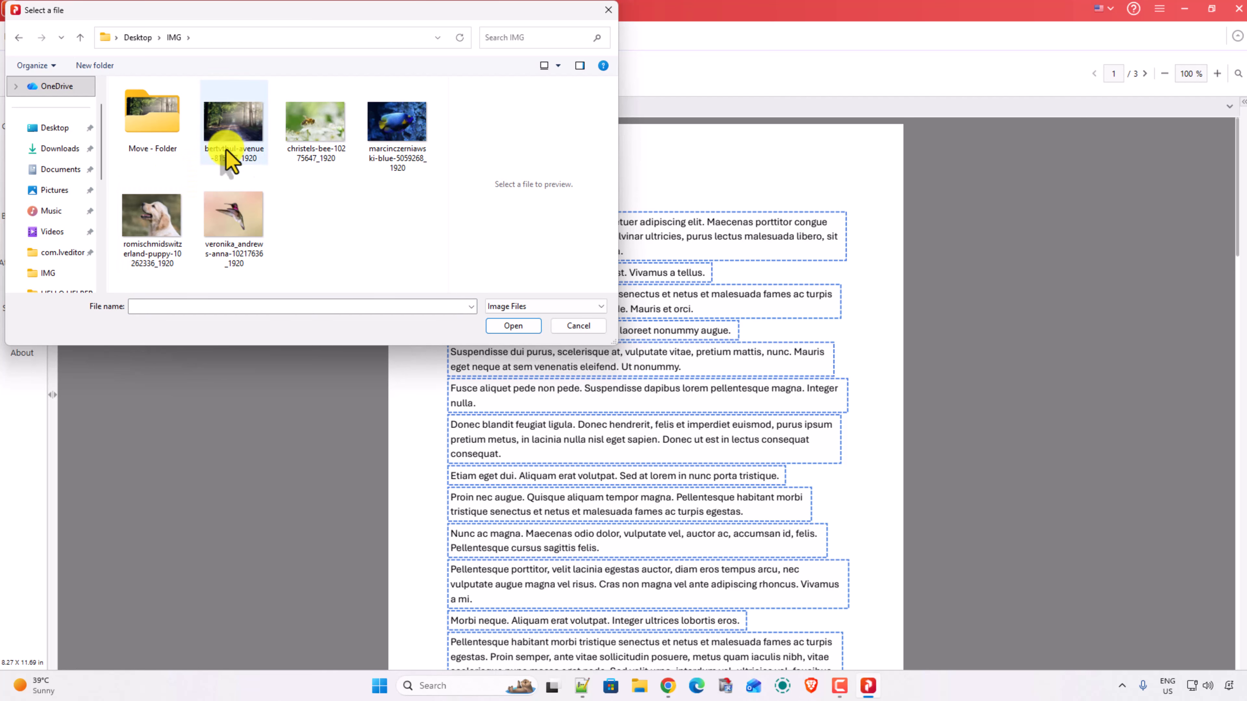
left_click(311, 129)
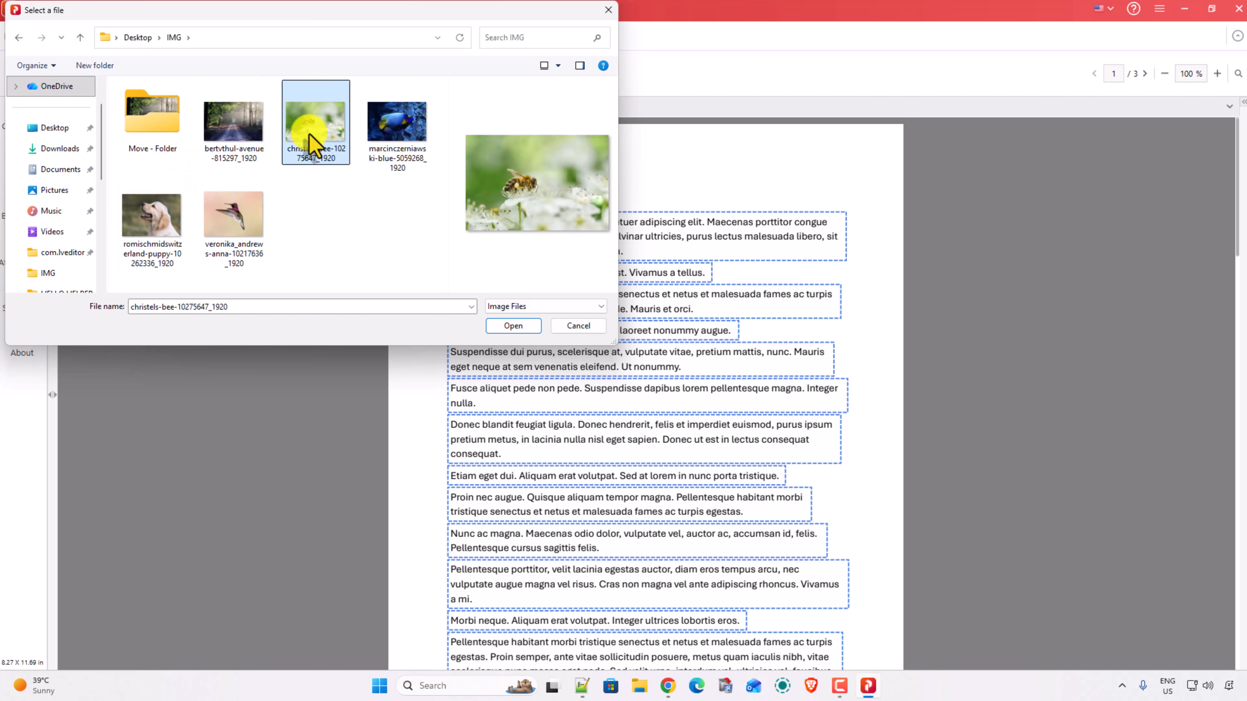
left_click(513, 326)
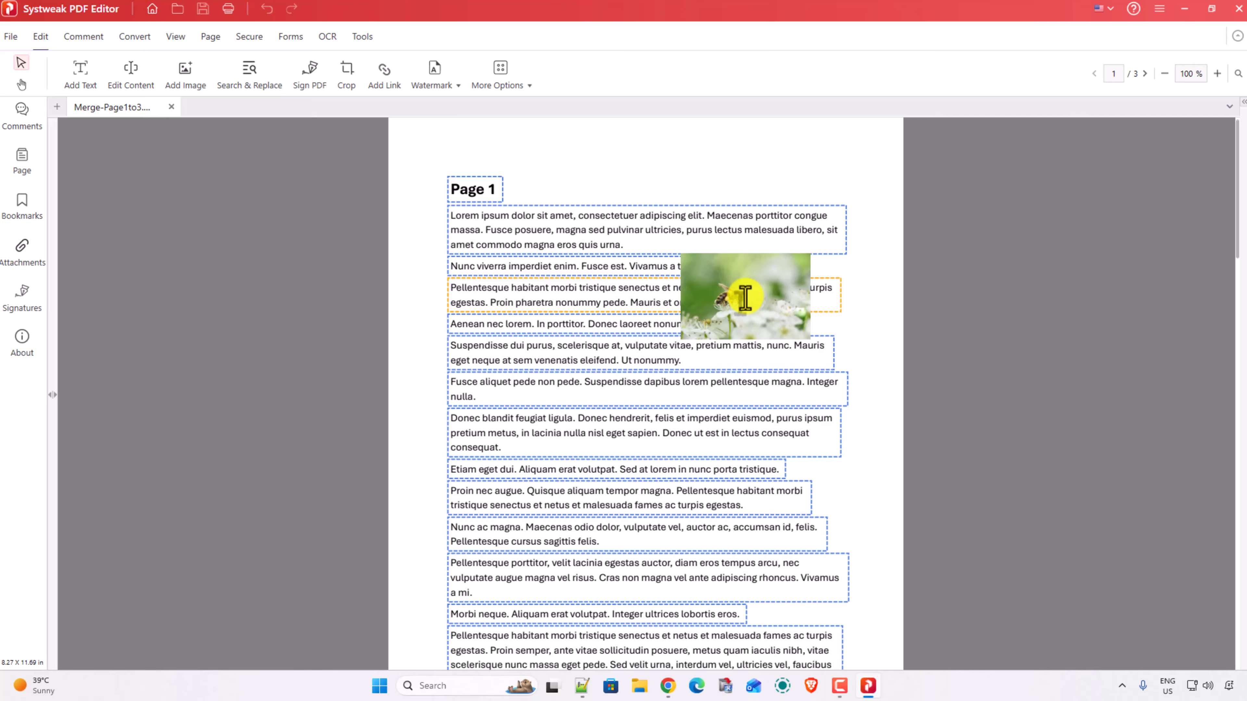
left_click(776, 291)
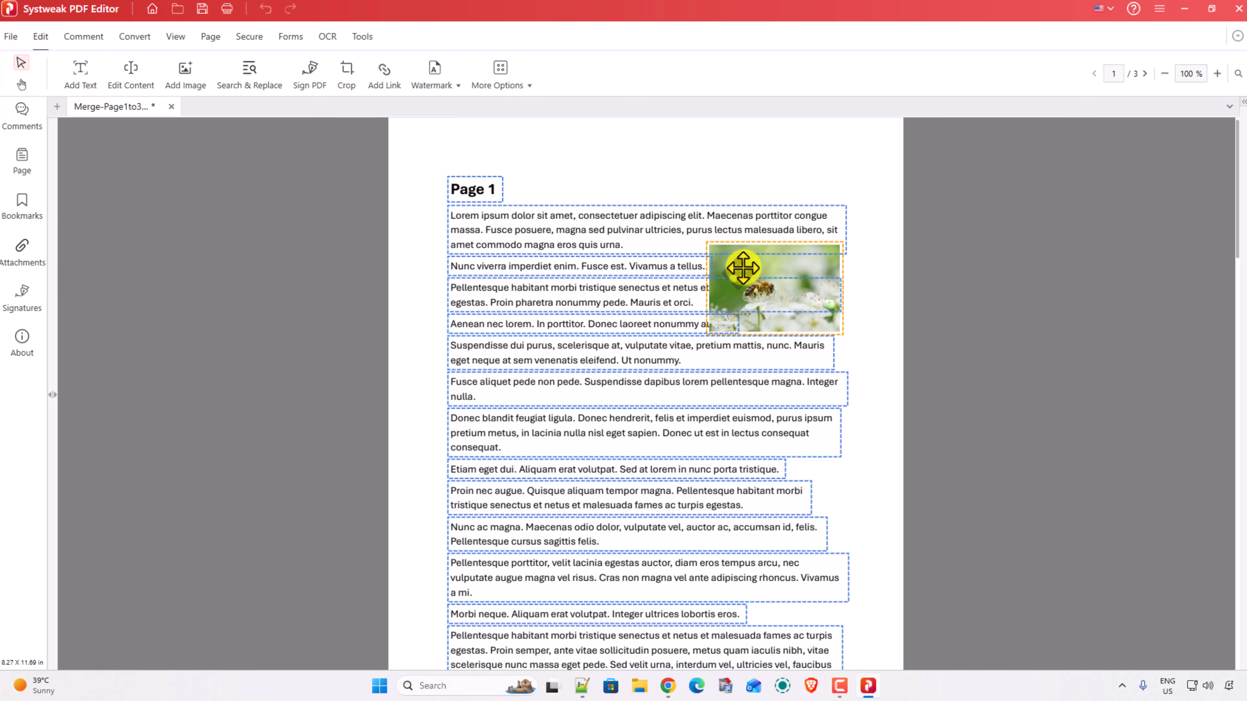
Step: Shrink the bee image and move it to the upper right of page 1, level with the heading
left_click(783, 275)
left_click_drag(749, 267, 654, 151)
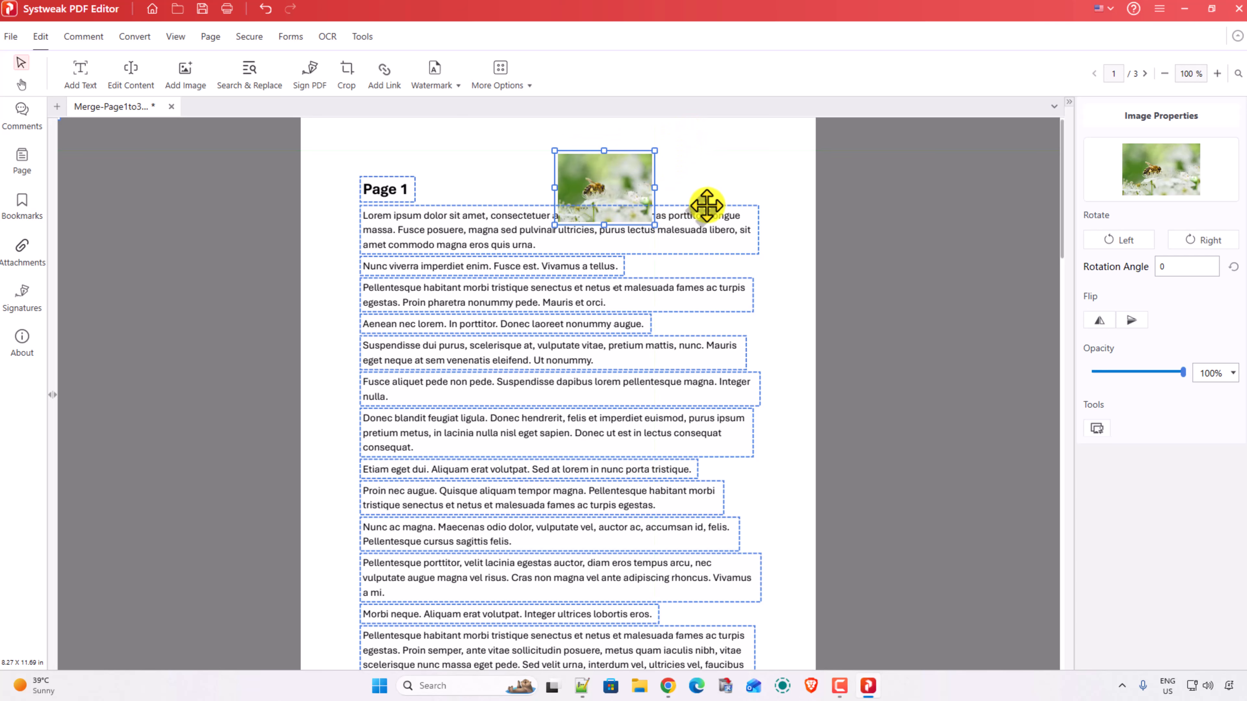
left_click_drag(710, 215, 724, 159)
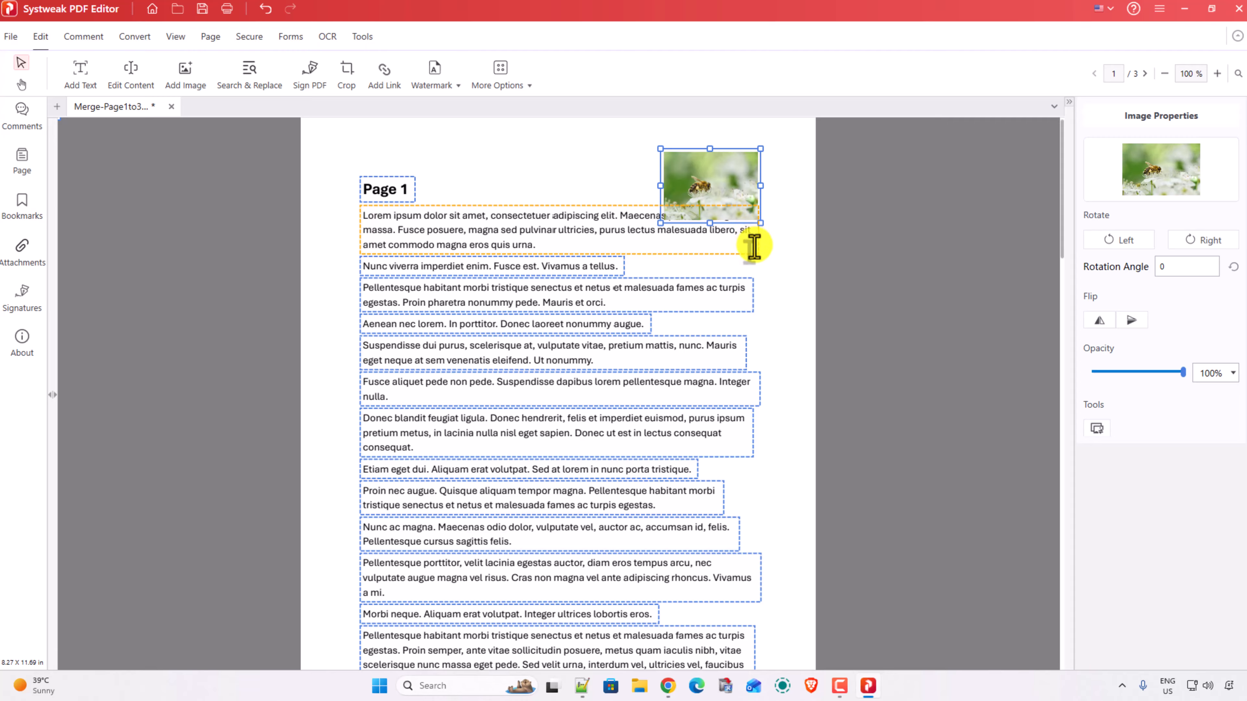
Step: Narrow the first paragraph's text box so its lines wrap clear of the bee image
left_click(747, 245)
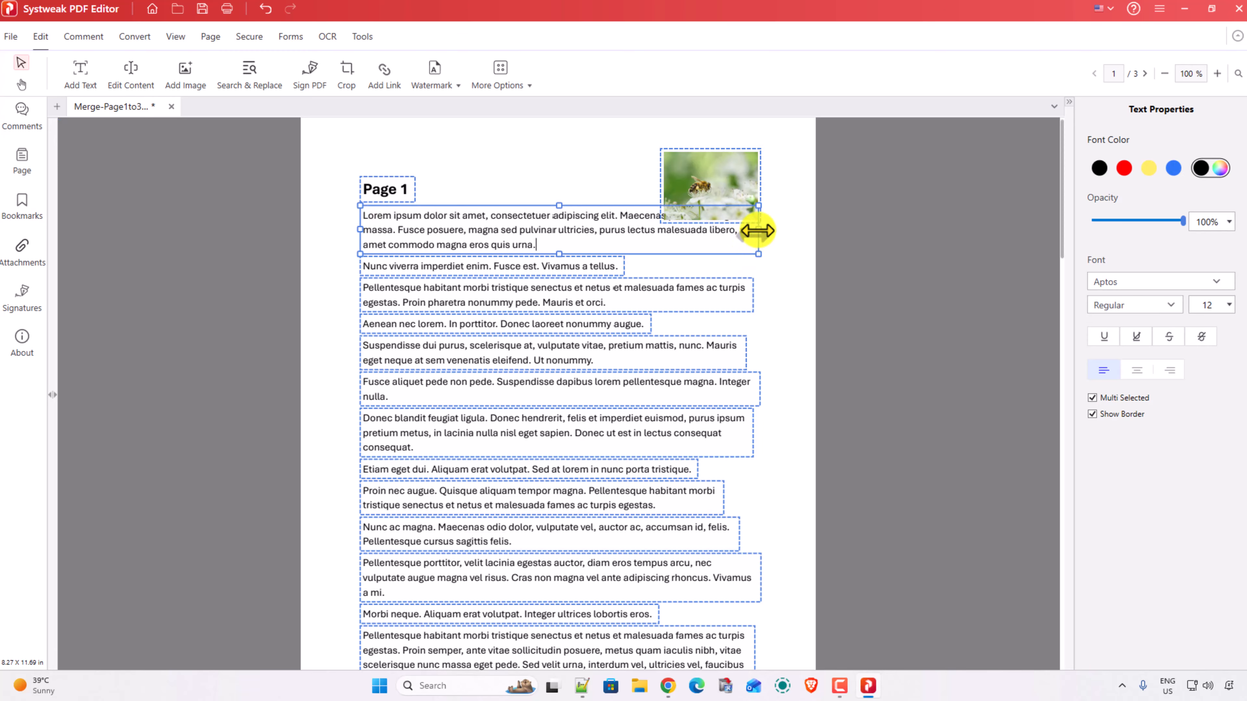
left_click_drag(719, 229, 653, 233)
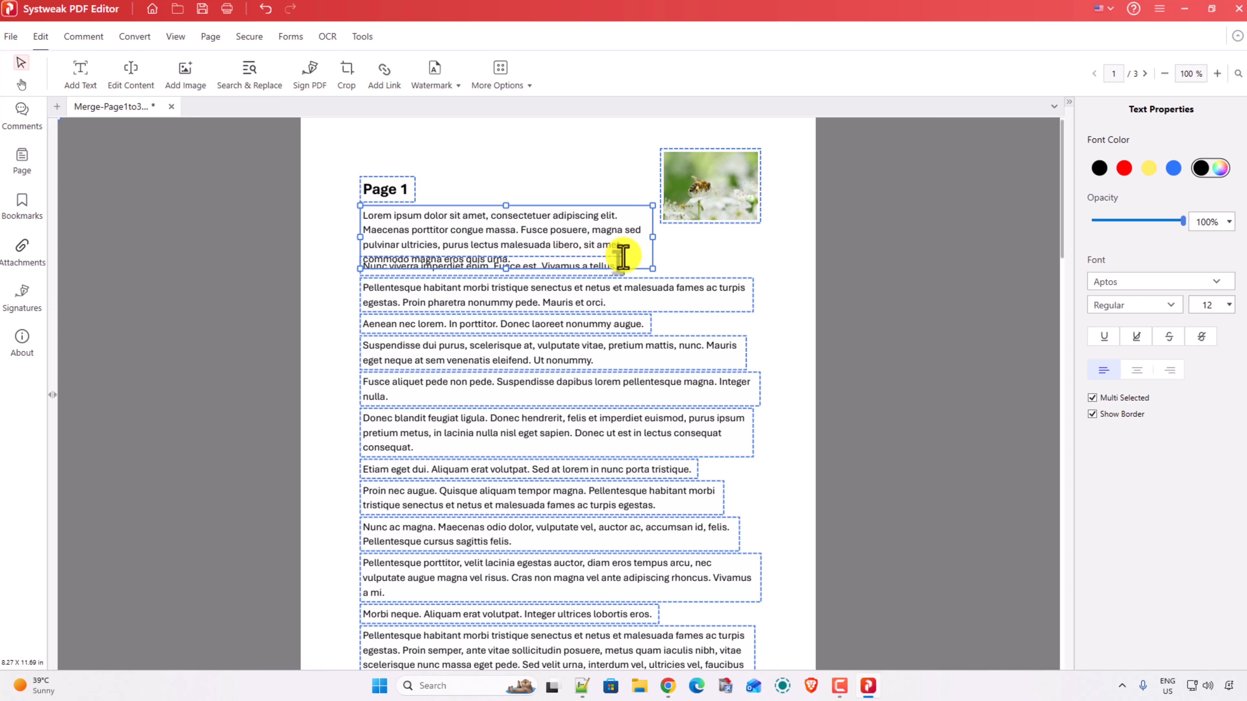
Step: Delete the "Nunc viverra imperdiet enim" line and move the bee image down beside the first paragraph
left_click(614, 270)
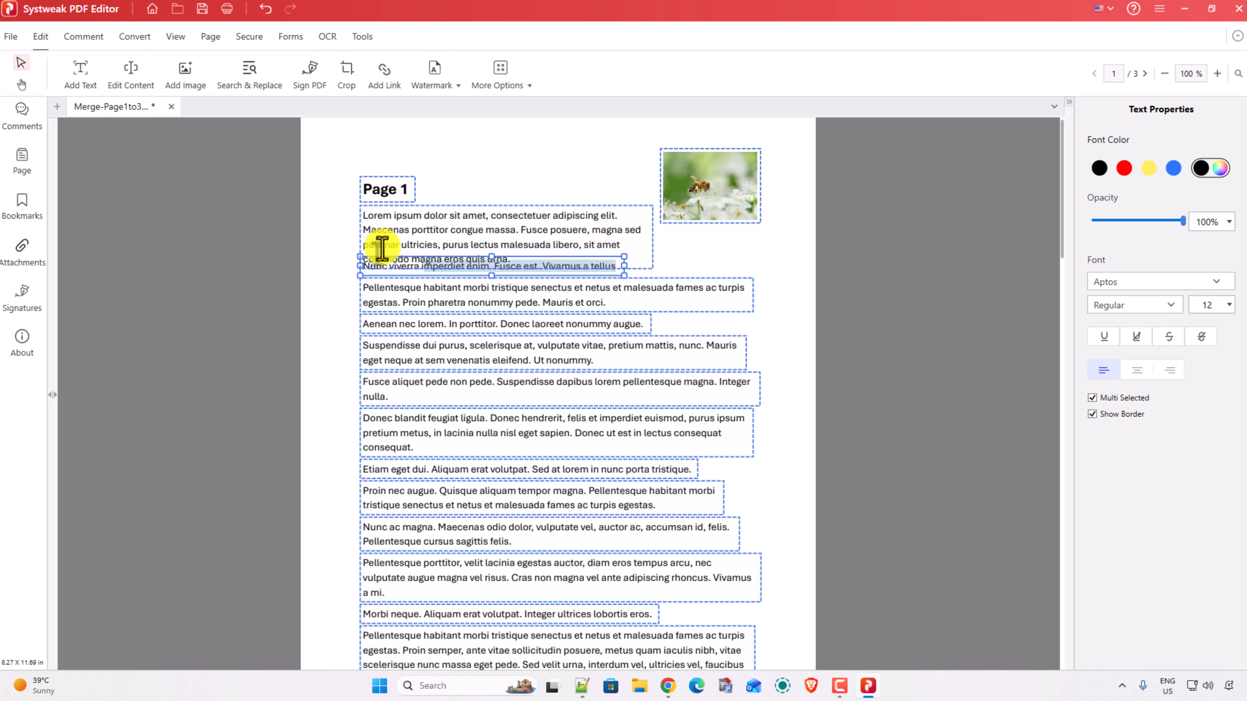
key("Delete")
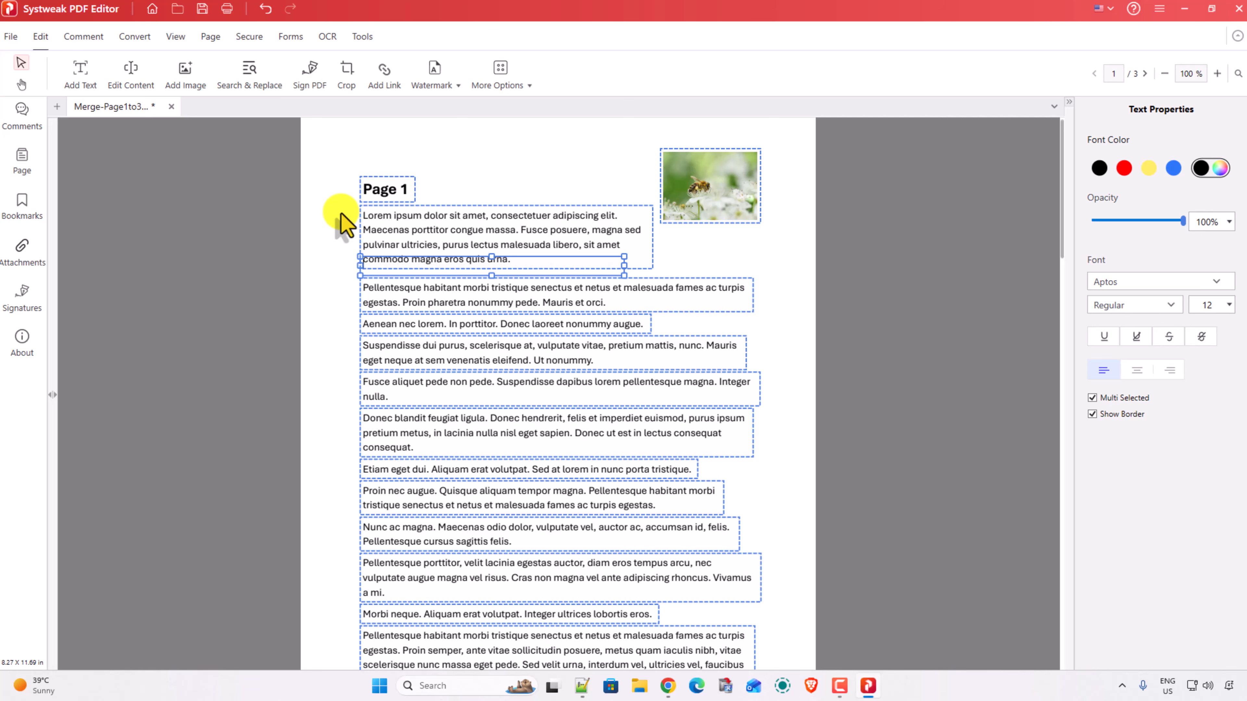
left_click(348, 303)
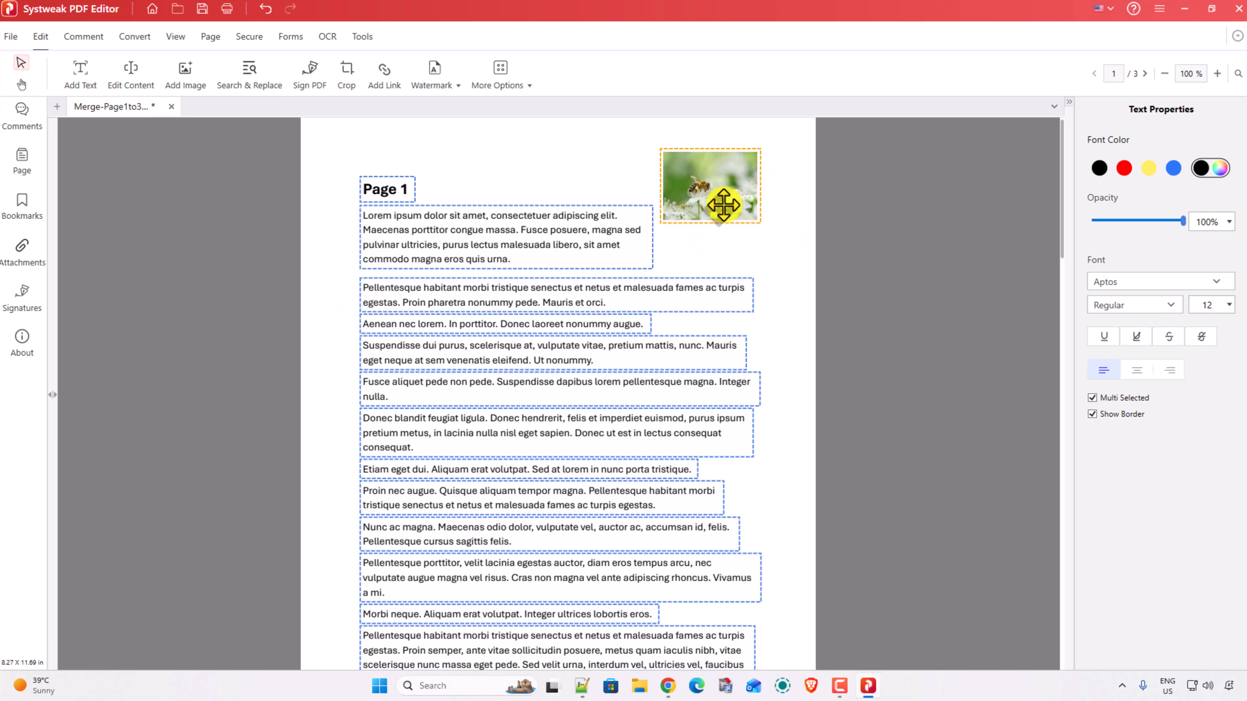
left_click_drag(717, 196, 719, 227)
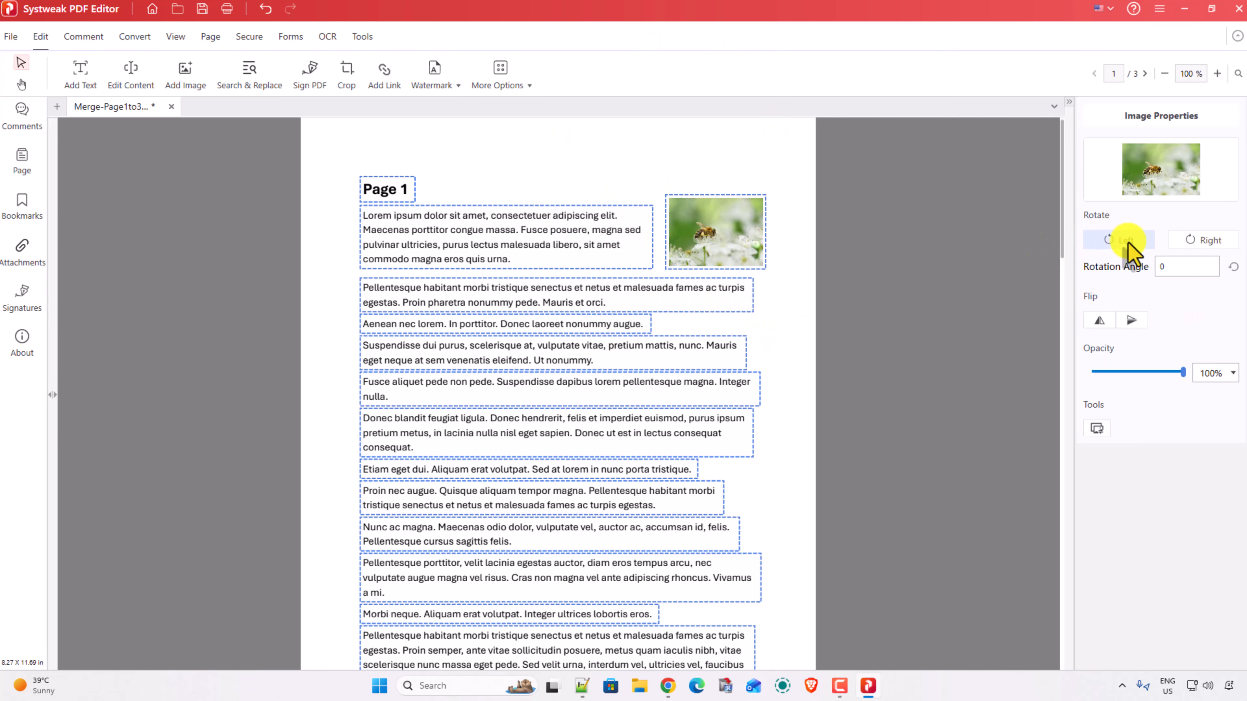
Step: Rotate the bee image to the left in 90-degree increments through a full turn
left_click(1111, 242)
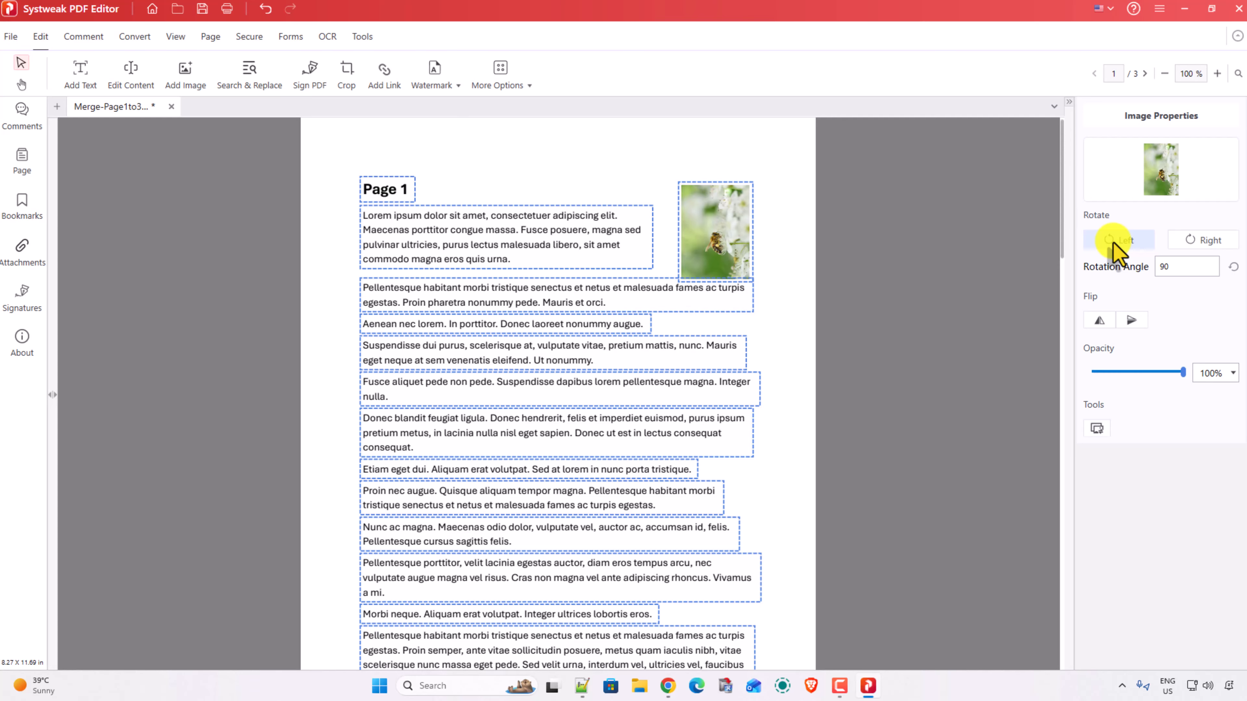
left_click(1113, 244)
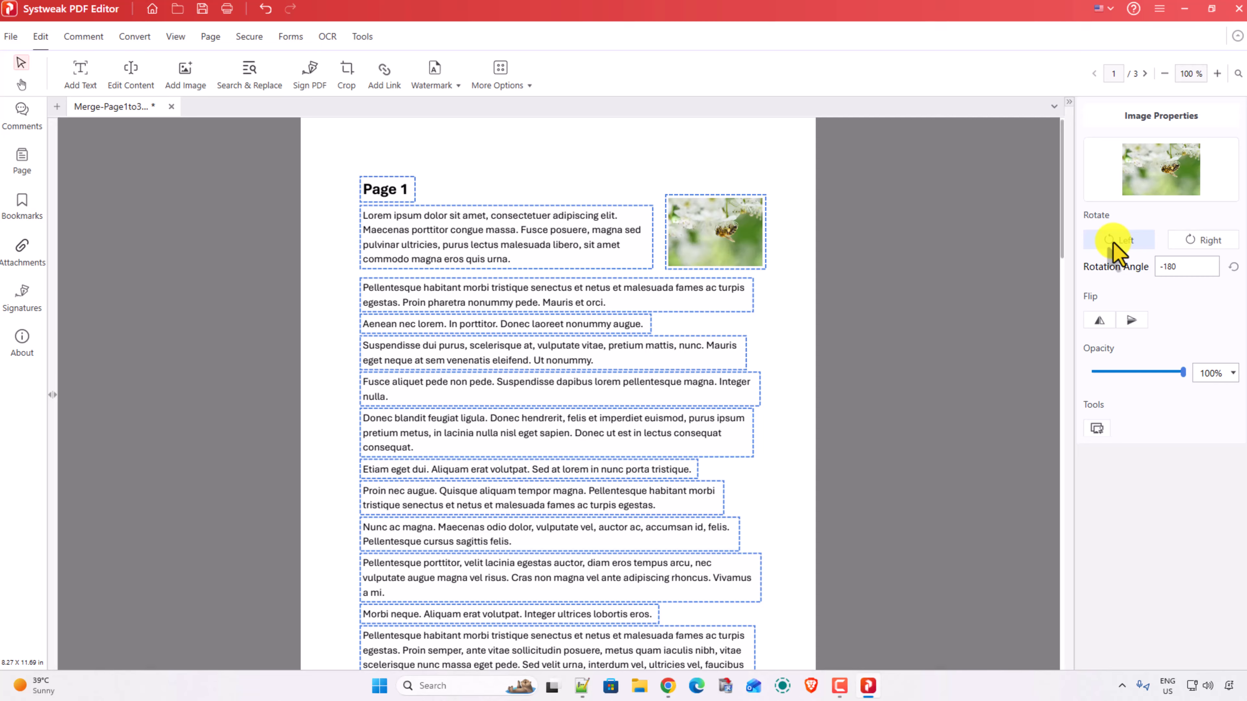
left_click(1114, 244)
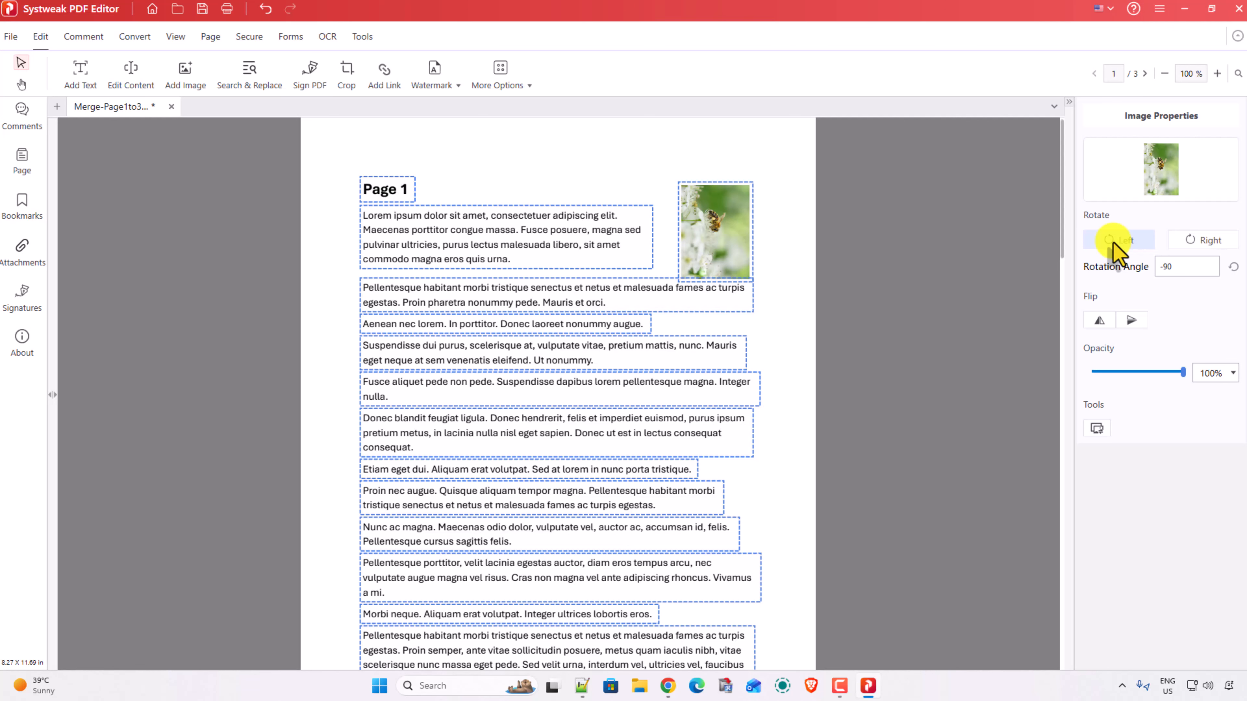
left_click(1114, 243)
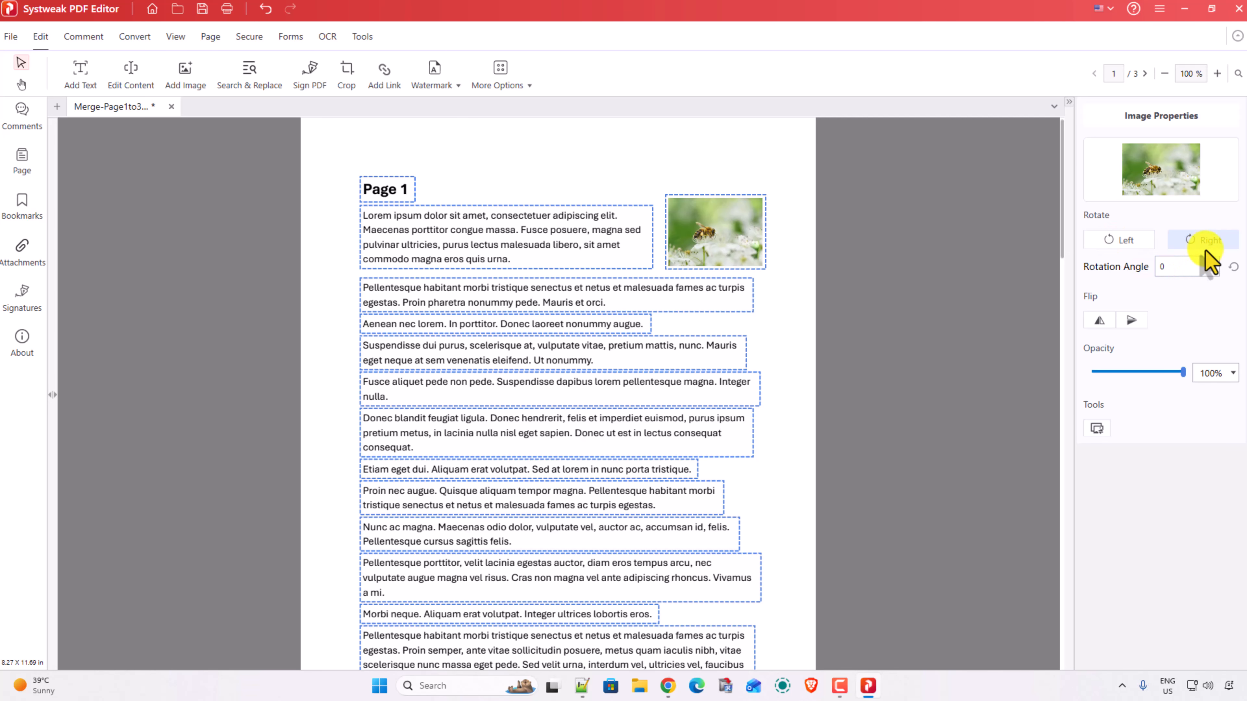
left_click(1172, 268)
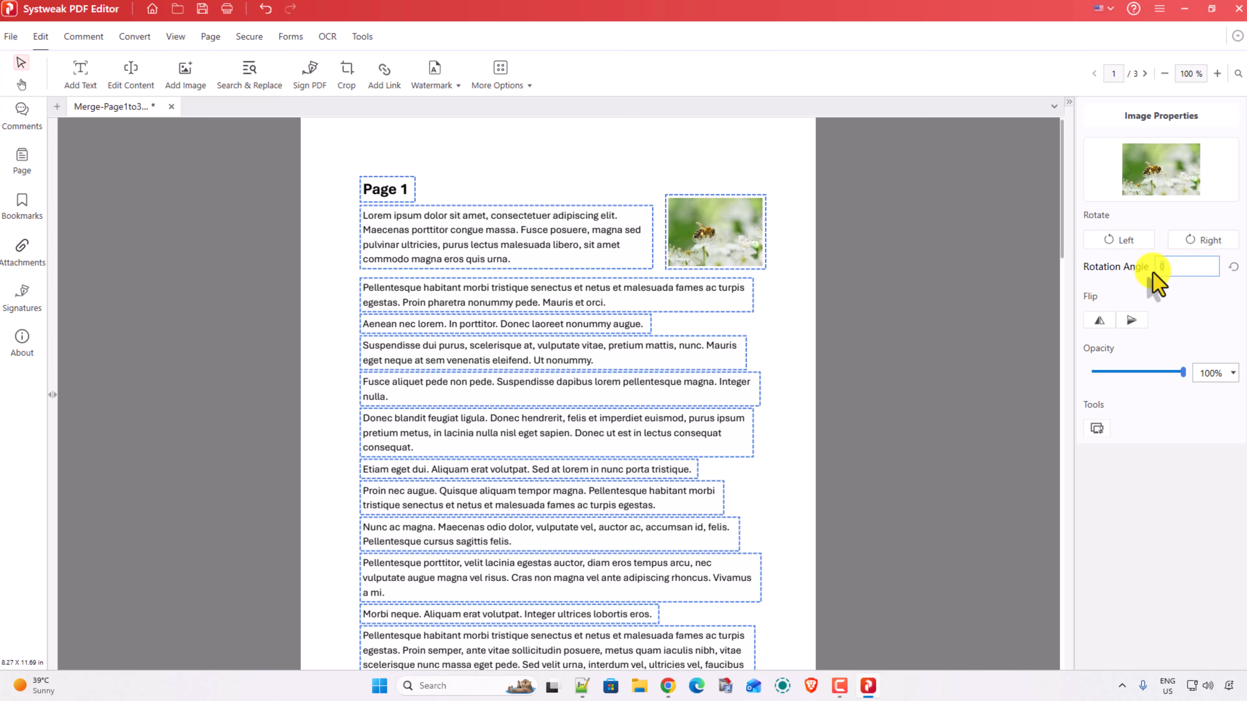
double_click(1186, 269)
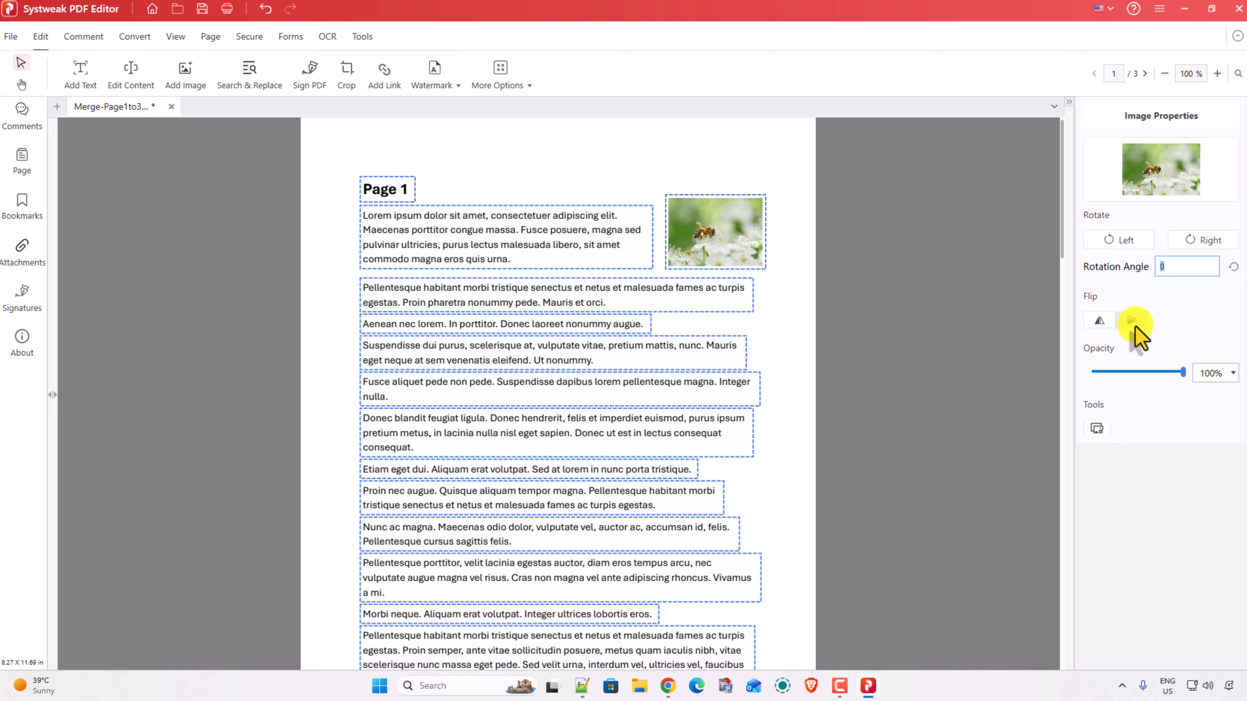
Step: Flip the bee image horizontally, and try a vertical flip before reversing it
left_click(1099, 322)
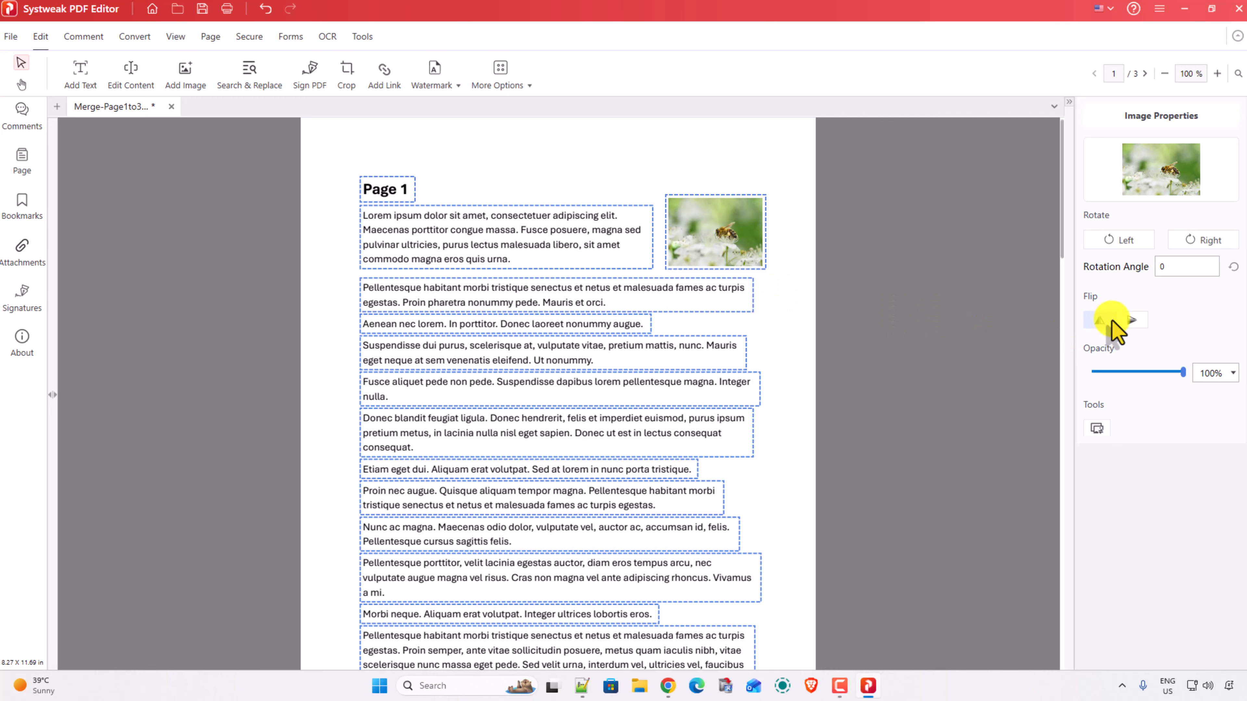
left_click(1132, 322)
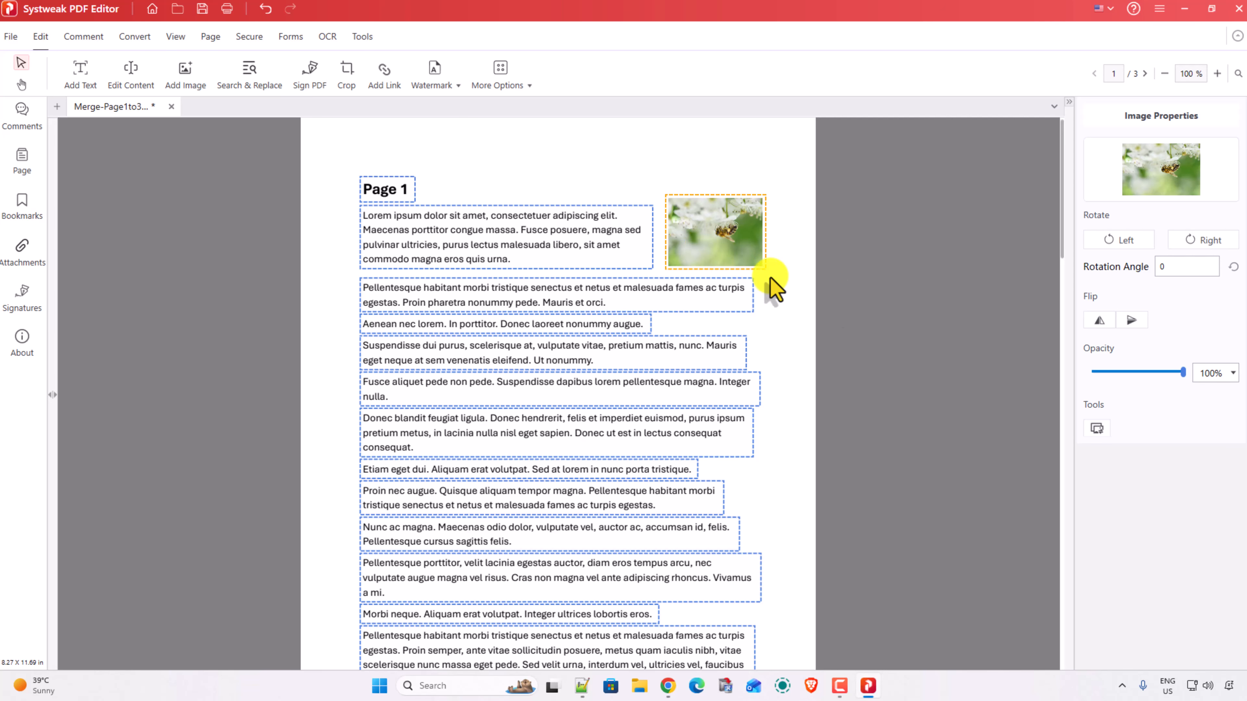
left_click(1130, 320)
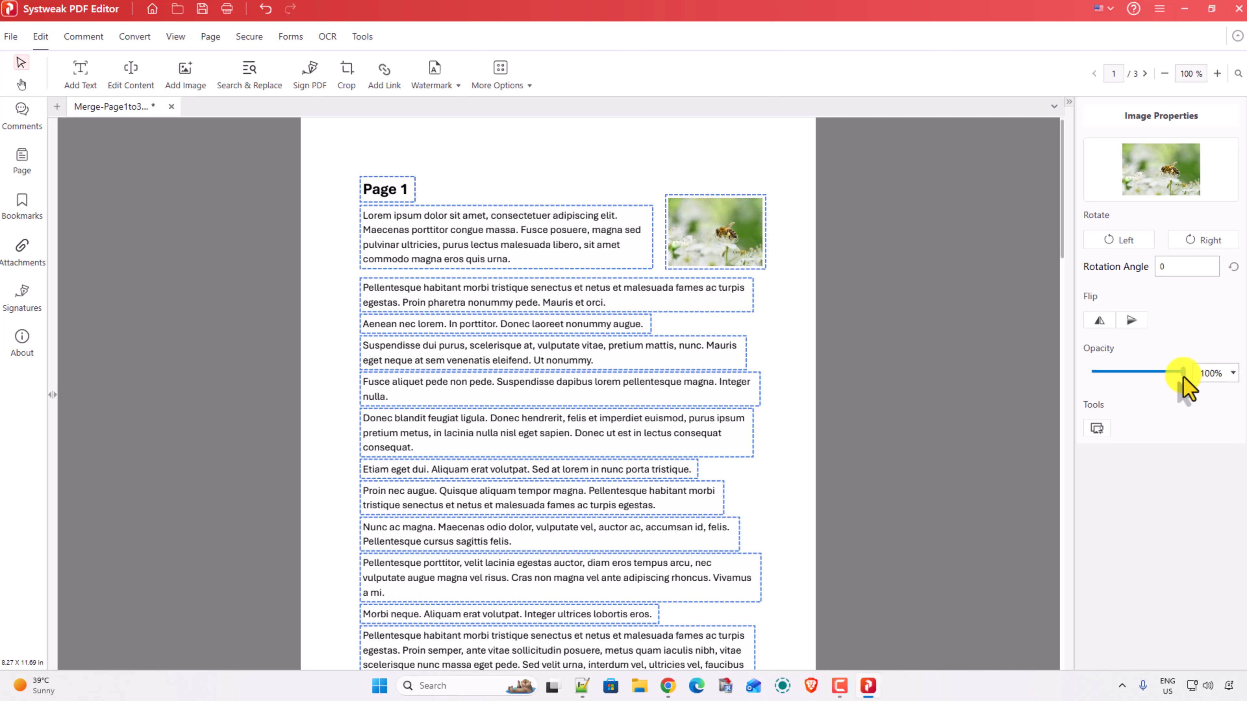
Step: Lower the bee image's opacity to 32% and restore it to 100%
left_click_drag(1181, 372, 1132, 377)
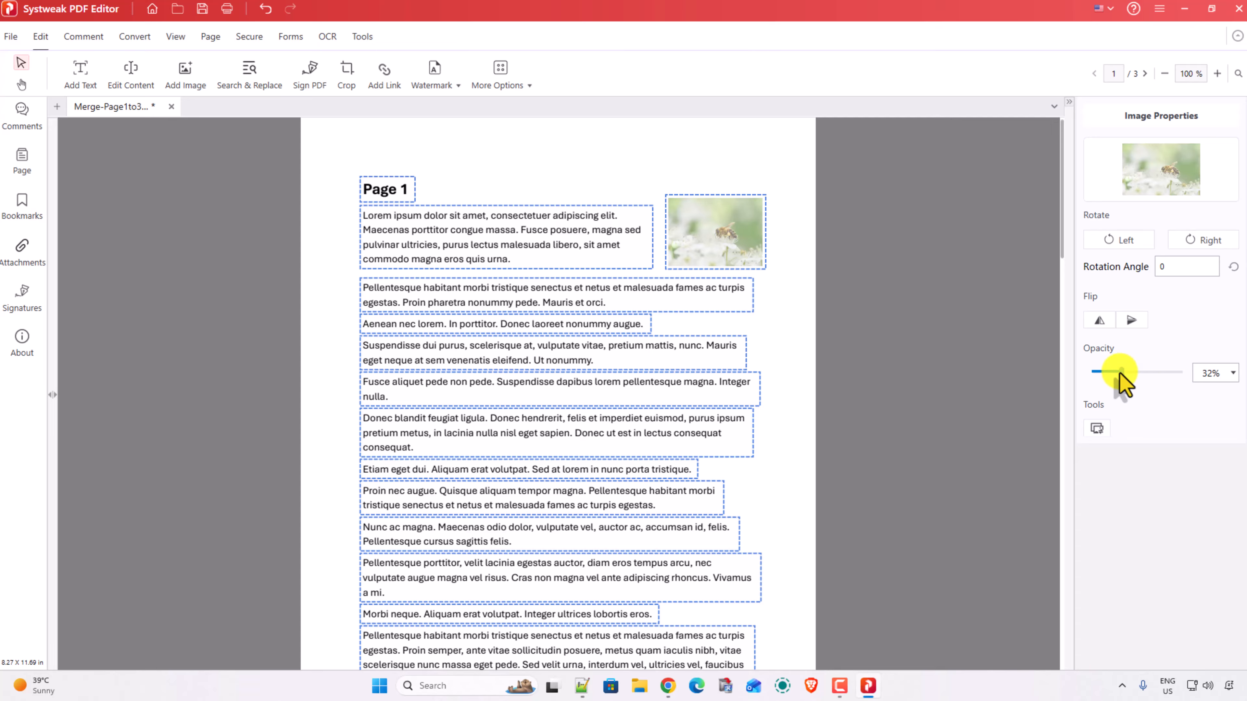
left_click_drag(1120, 372, 1201, 376)
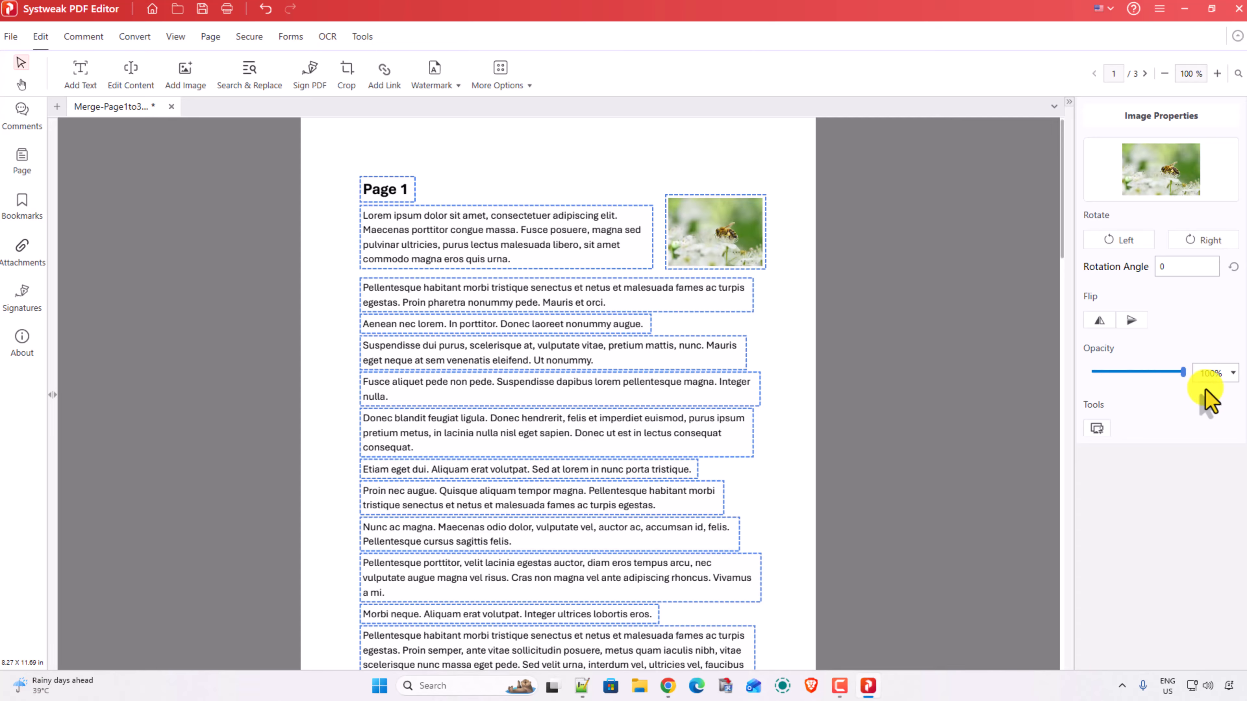
Step: Replace the bee image with the hummingbird picture from the IMG folder
left_click(1097, 430)
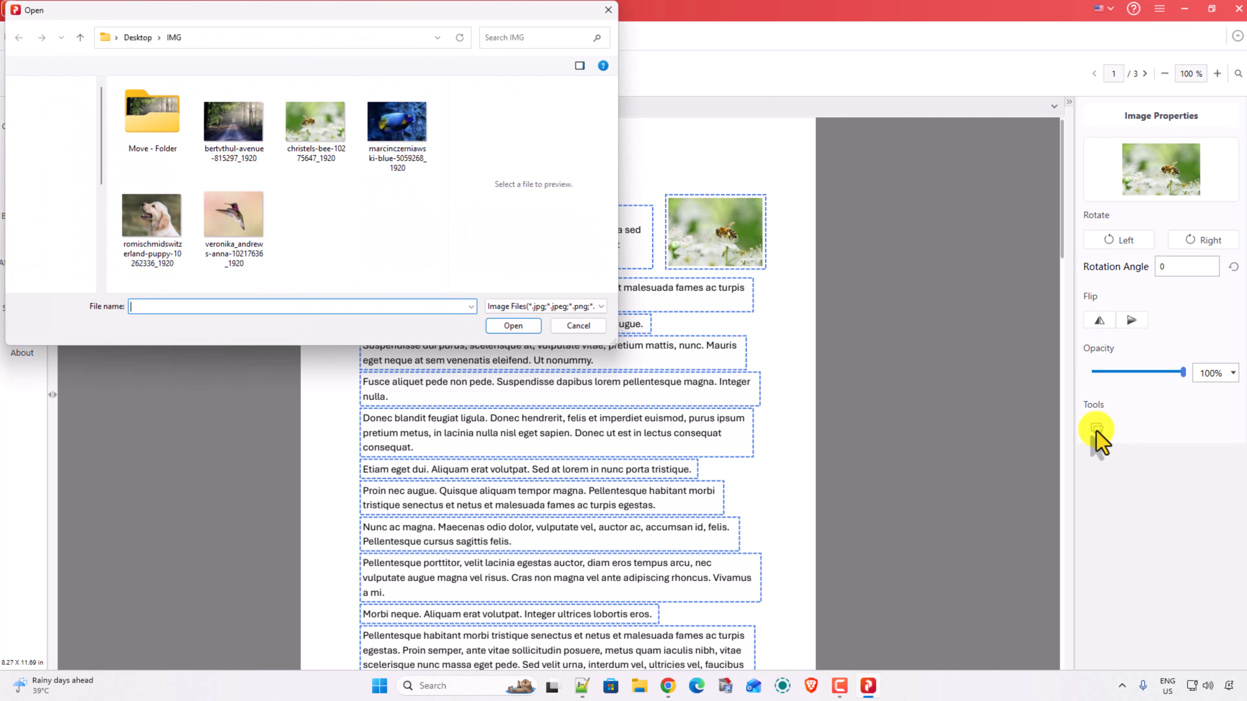
left_click(228, 216)
left_click(526, 326)
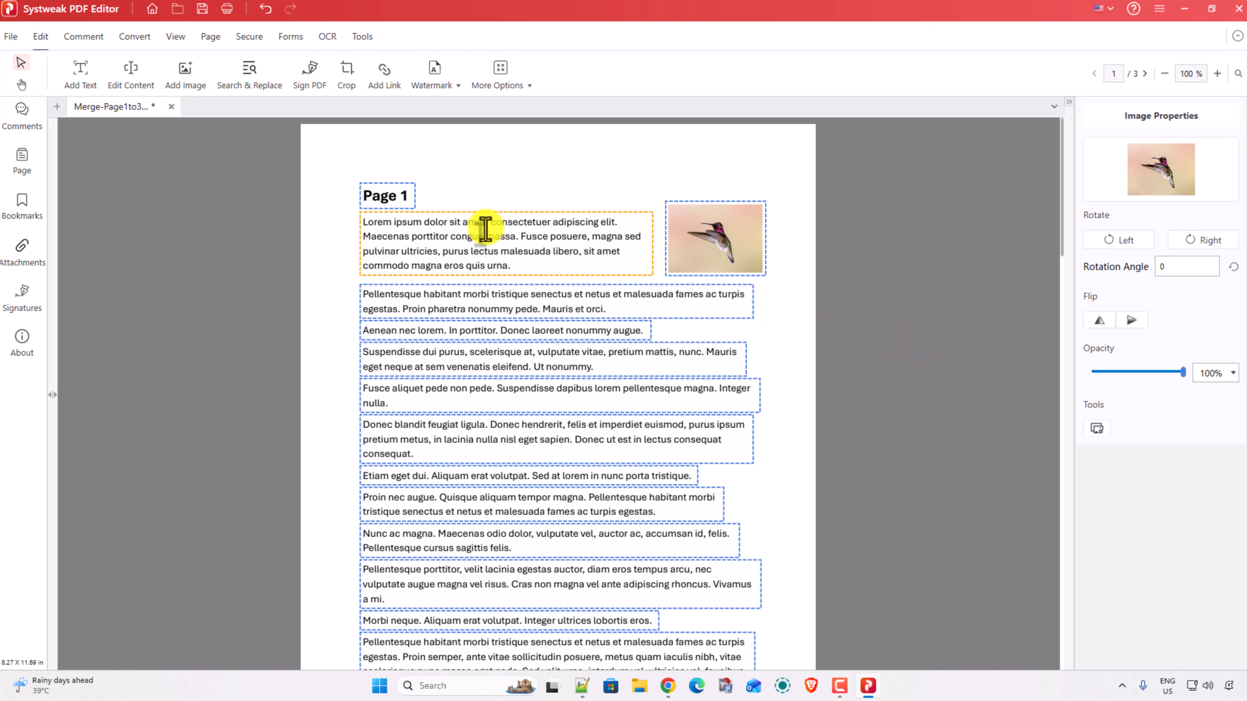
Step: Replace the page's "Page 1" title text with "Heading - 1"
left_click(381, 200)
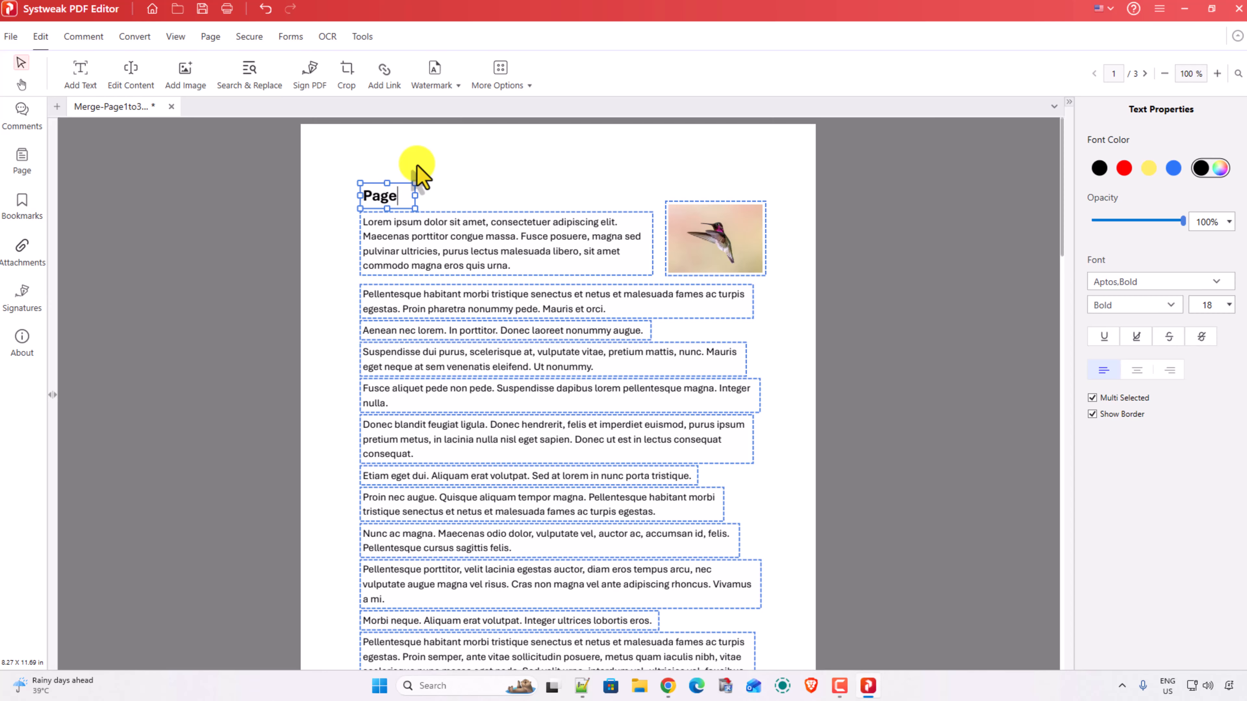
type("Hea")
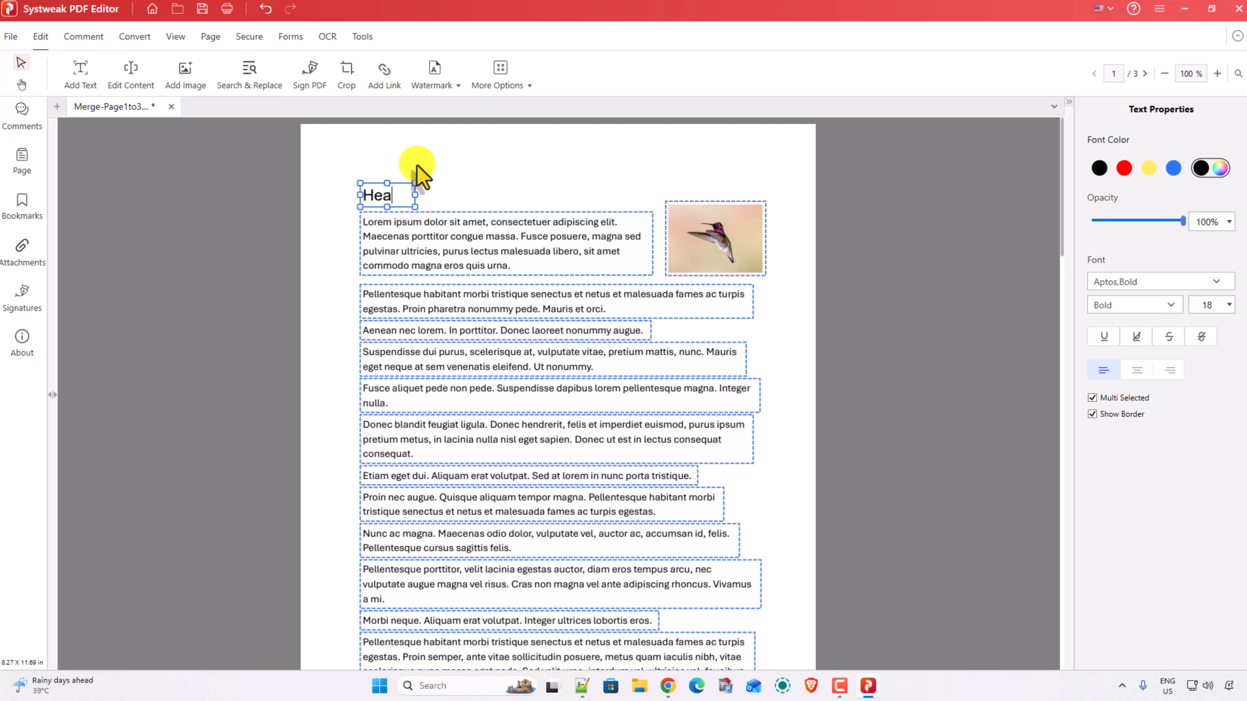
type("ding - 1")
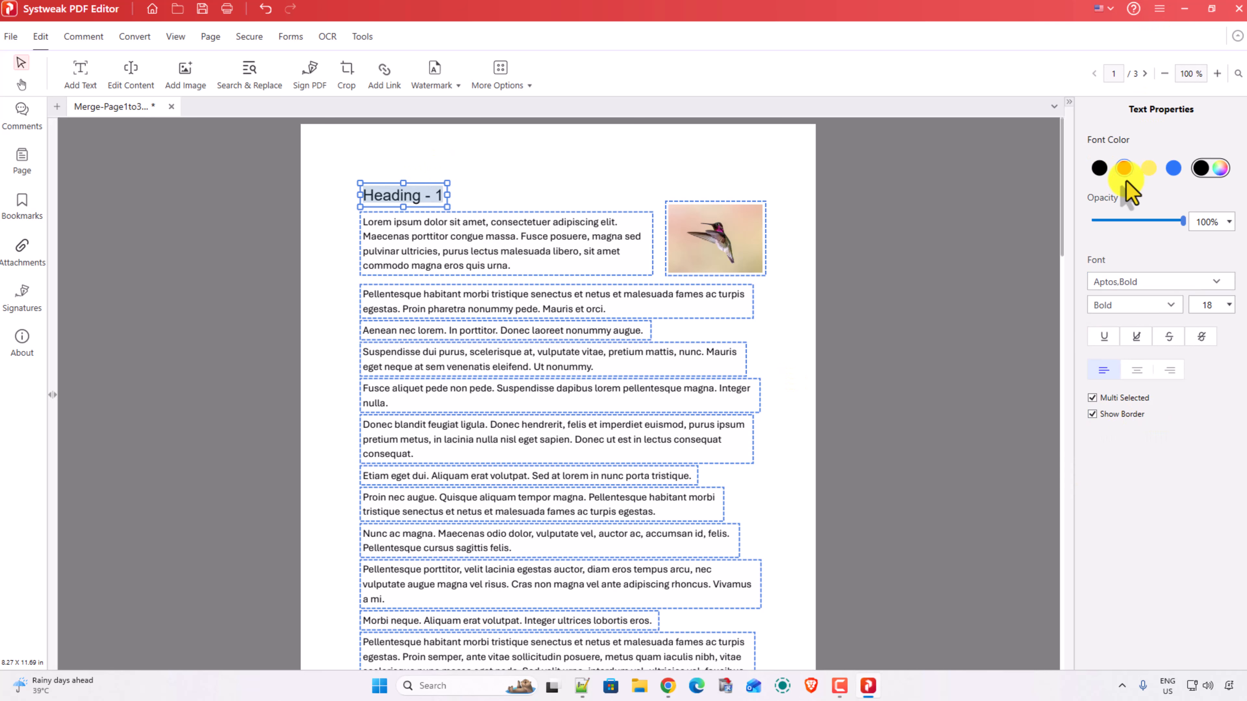
Step: Colour the "Heading - 1" text red and set its font to Cascadia Code
left_click(1125, 172)
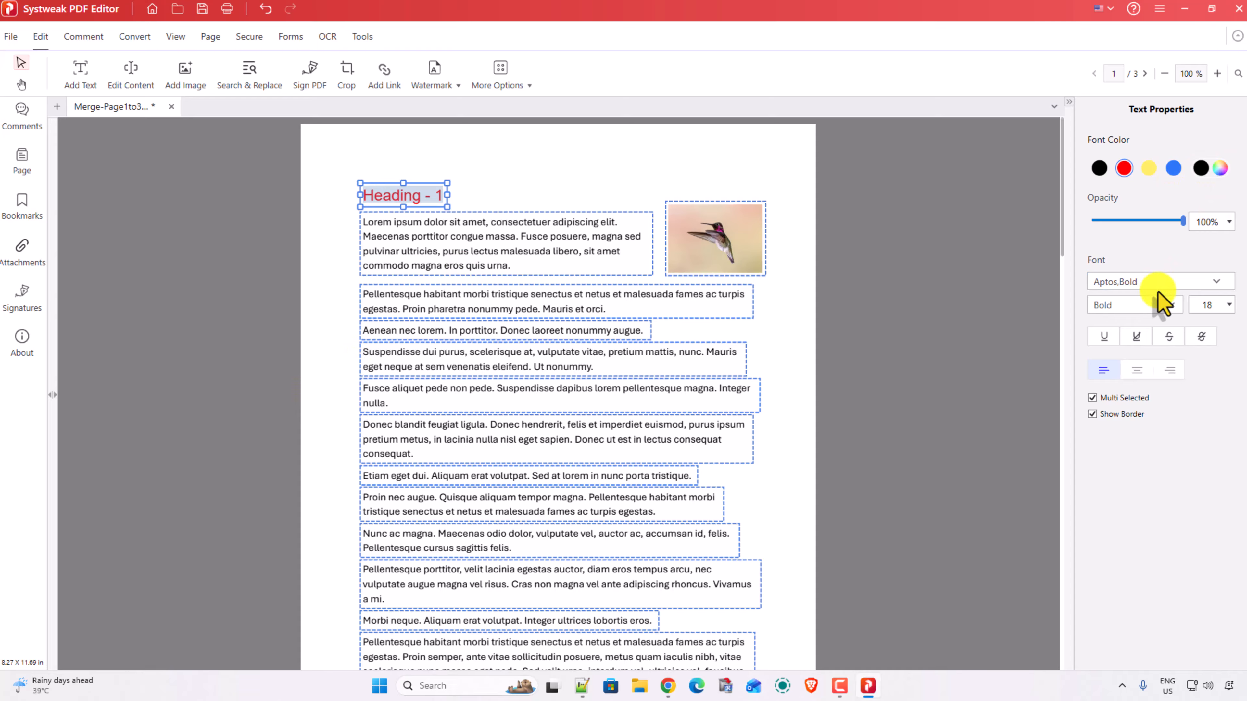
left_click(1168, 283)
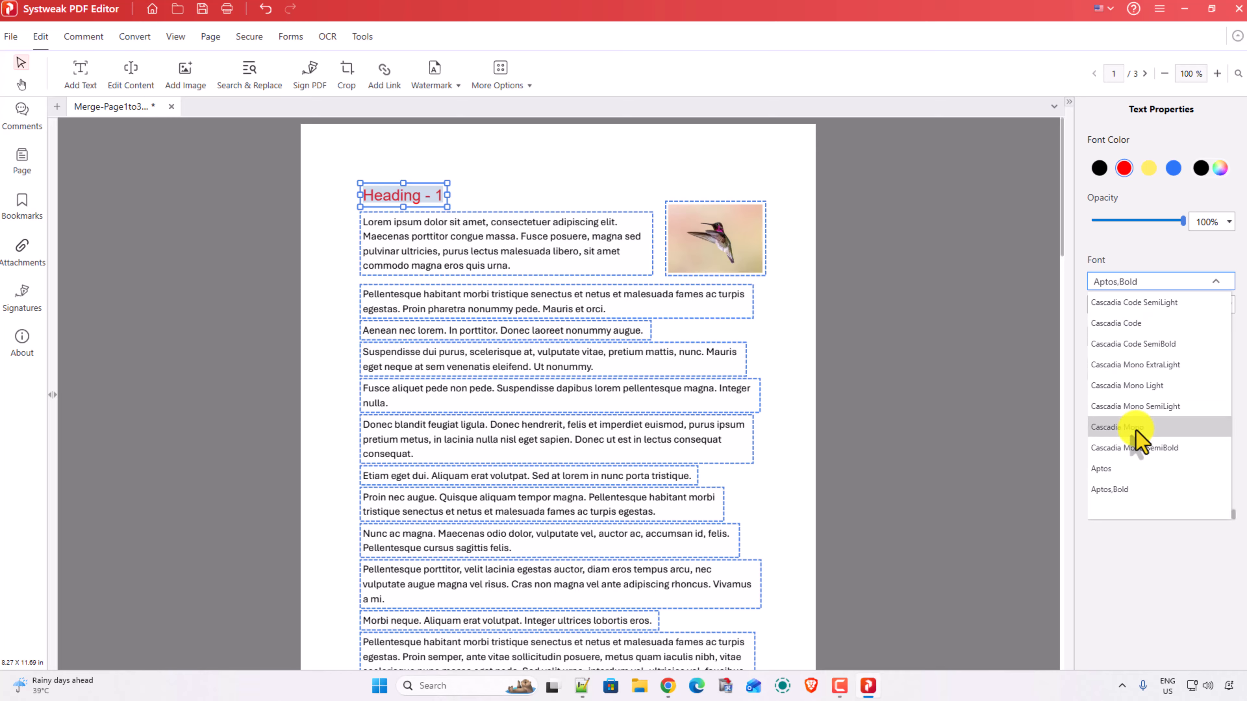
left_click(1125, 324)
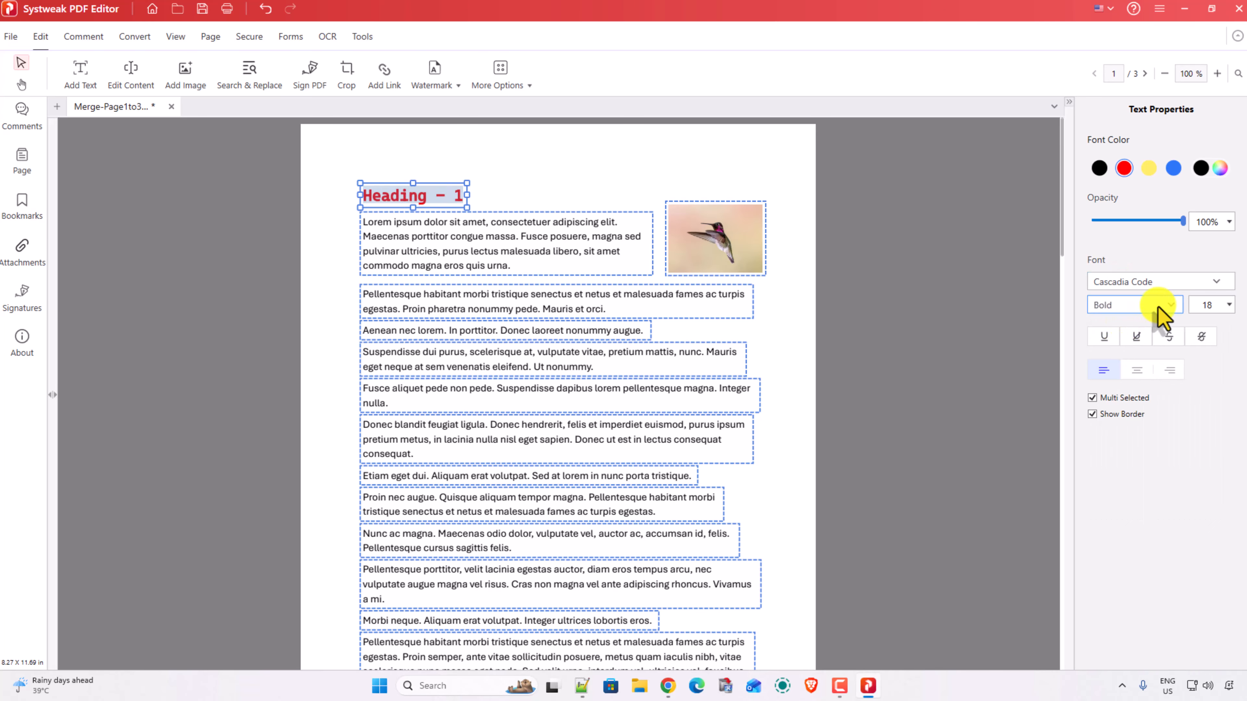
Step: Set the heading's font style to Regular, try Oblique, and return it to Regular
left_click(1141, 312)
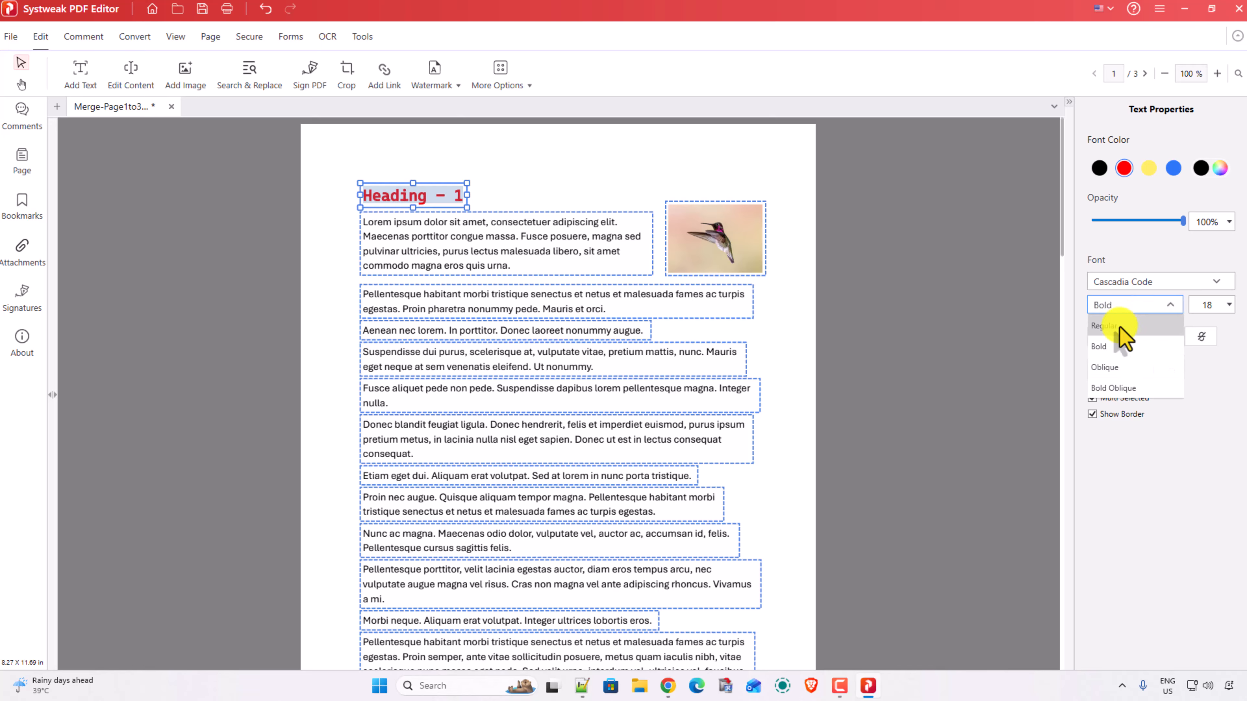
left_click(1117, 326)
left_click(1138, 313)
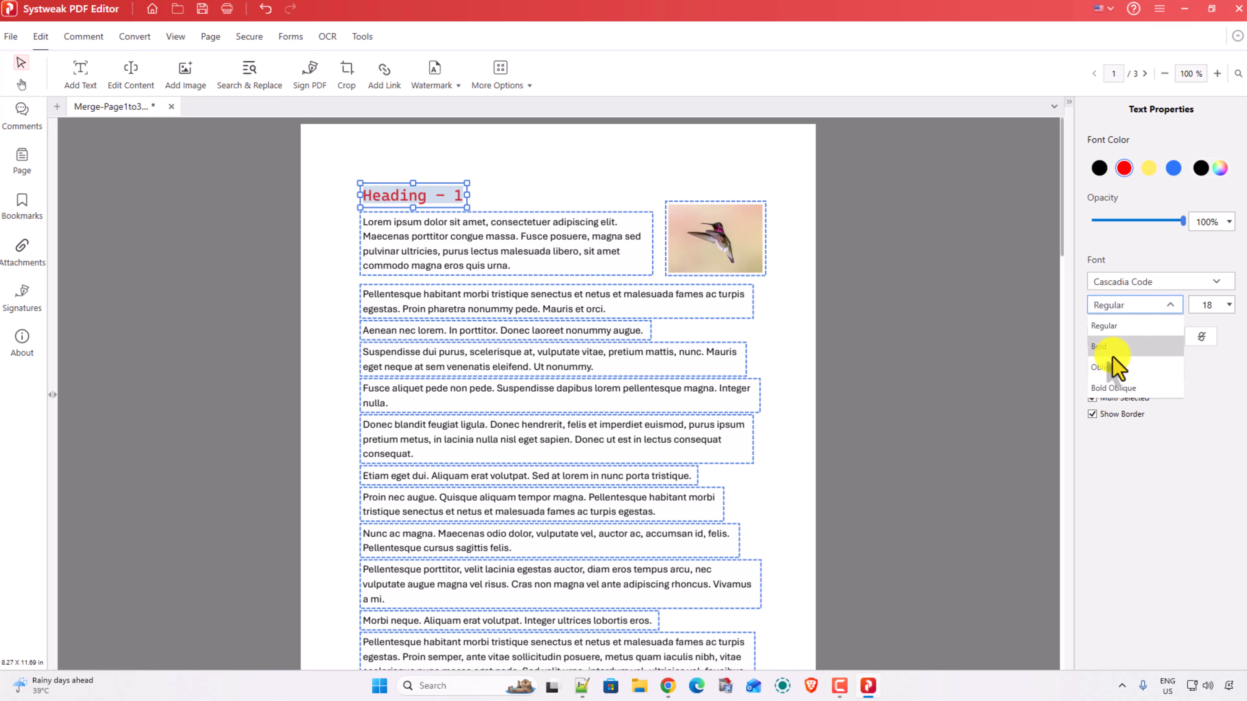
left_click(1108, 370)
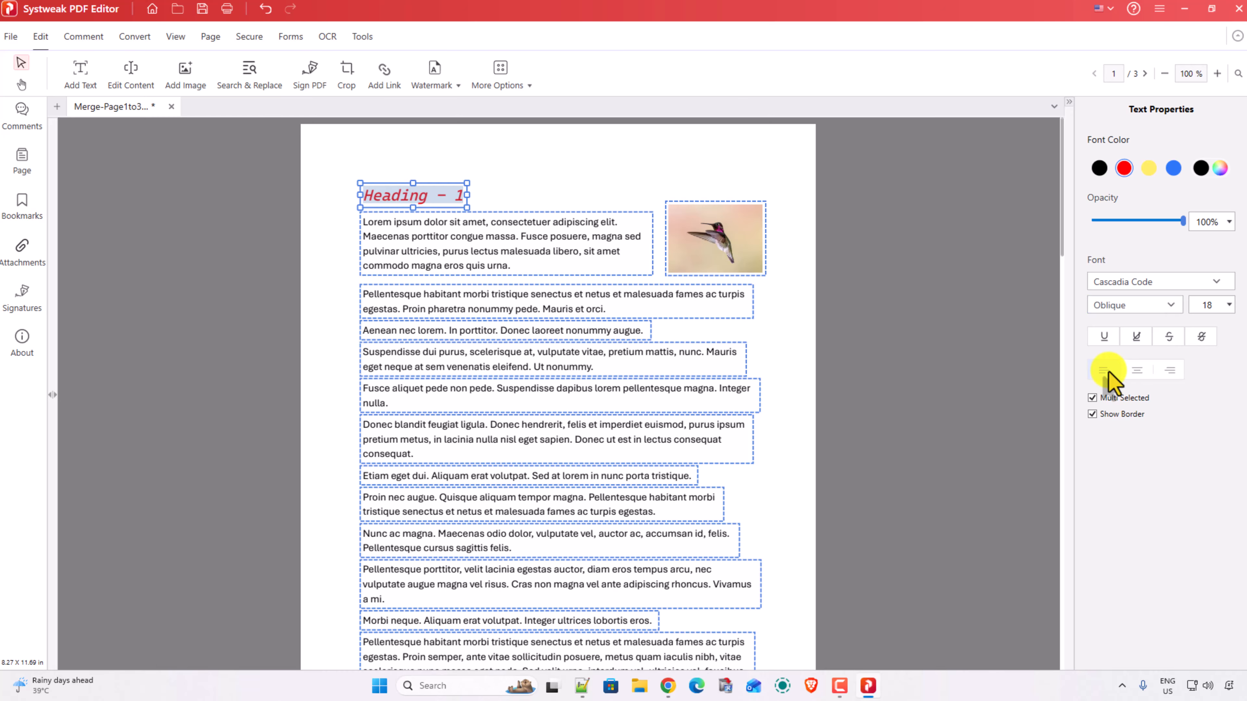
left_click(1145, 308)
left_click(1117, 323)
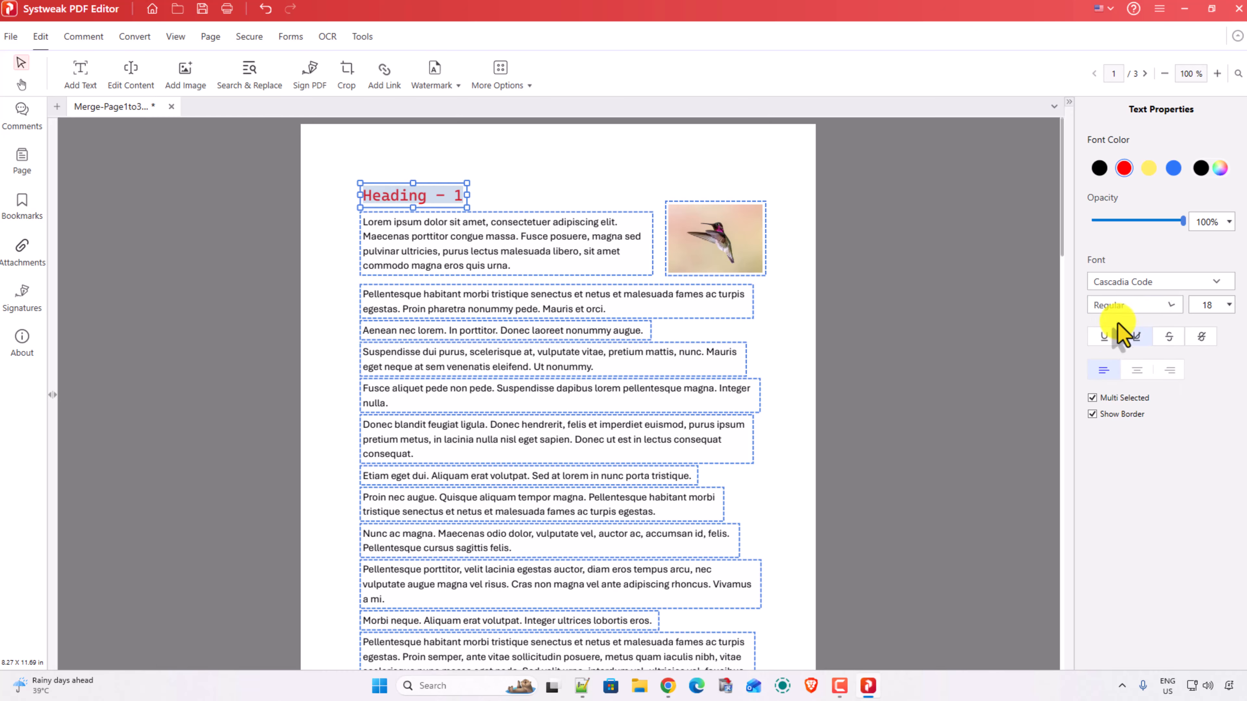
Step: Set the heading's font size to 36 and move its text box up, clear of the first paragraph
left_click(1225, 305)
scroll(1198, 413, "down", 3)
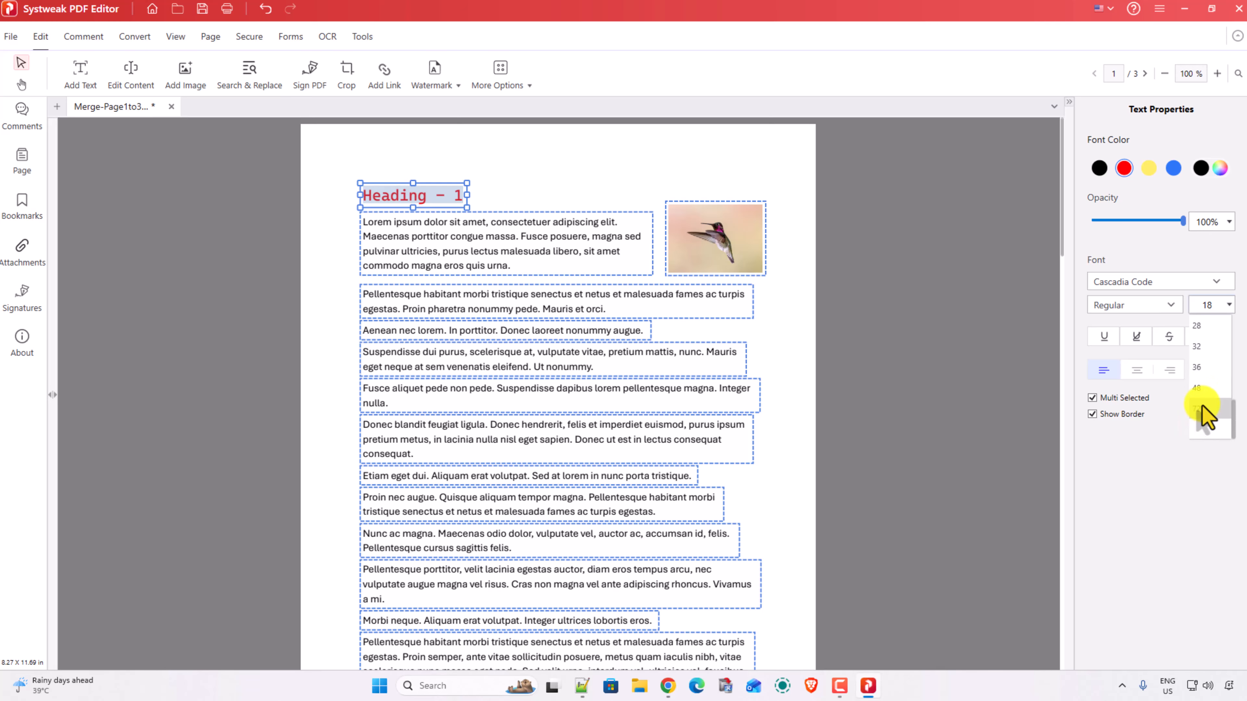
left_click(1203, 378)
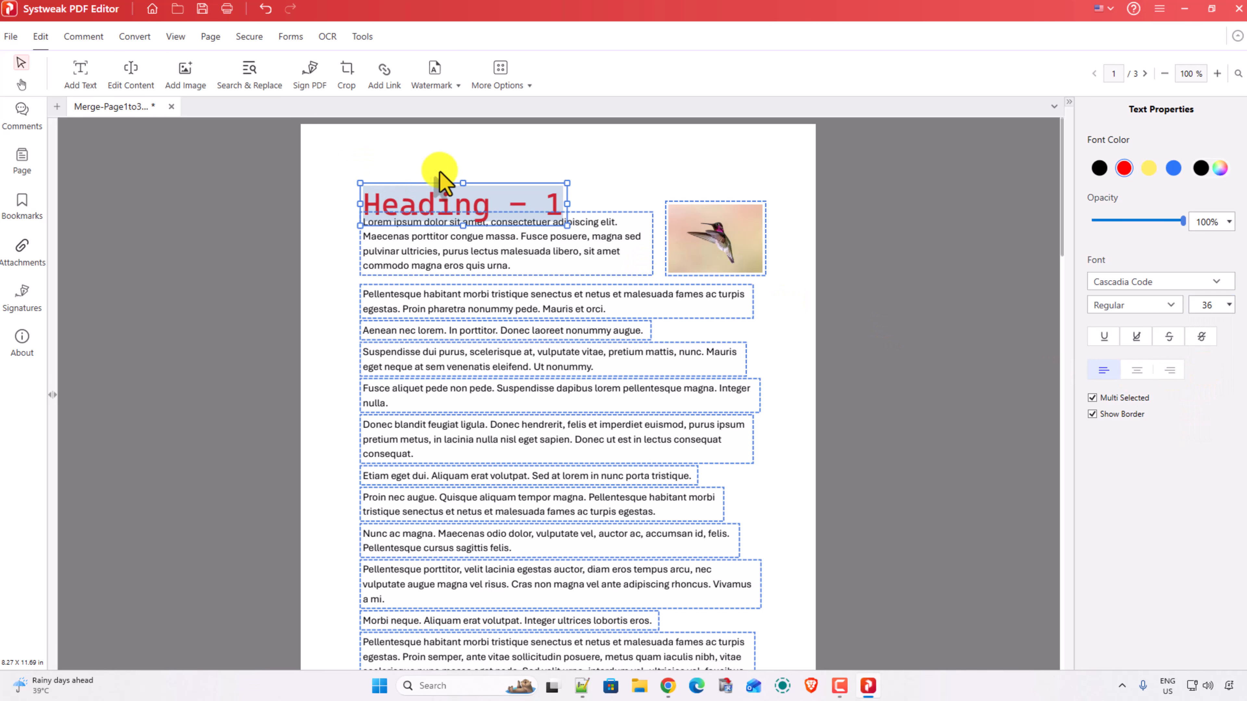
left_click(439, 189)
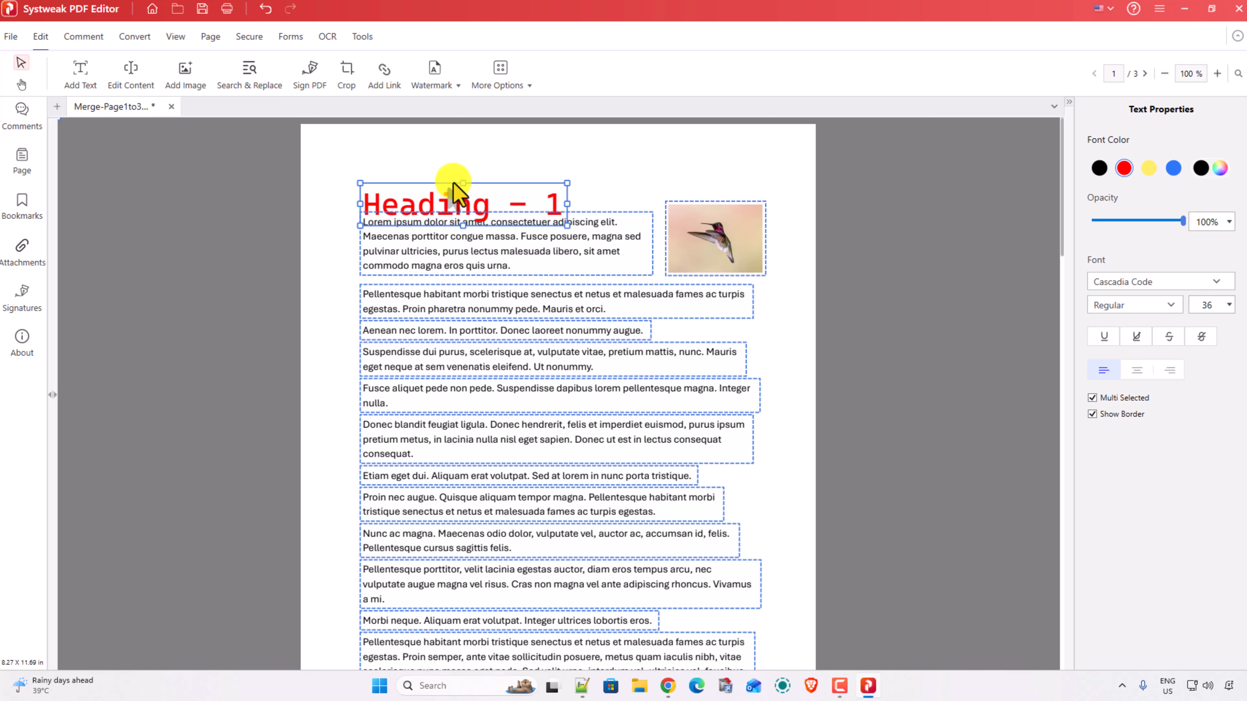
left_click_drag(443, 181, 446, 167)
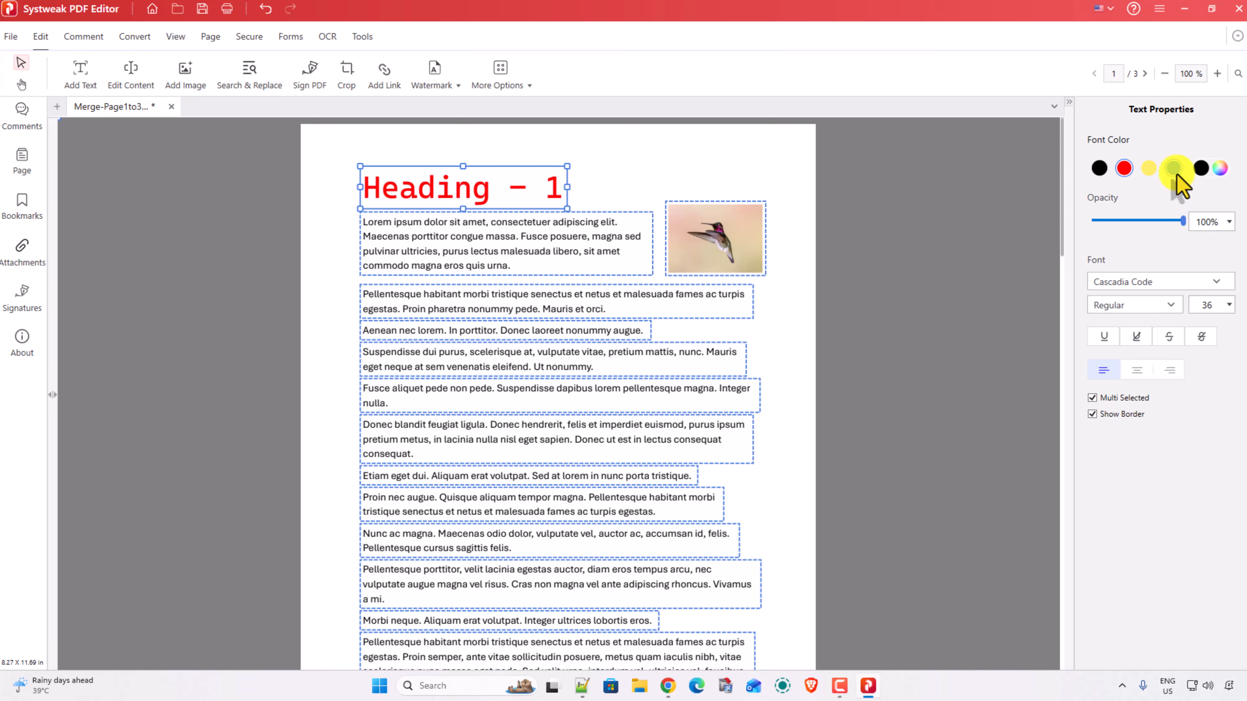
Step: Define a turquoise custom colour (red 84, green 216, blue 196), add it to the custom colours, and apply it to the heading
left_click(1220, 168)
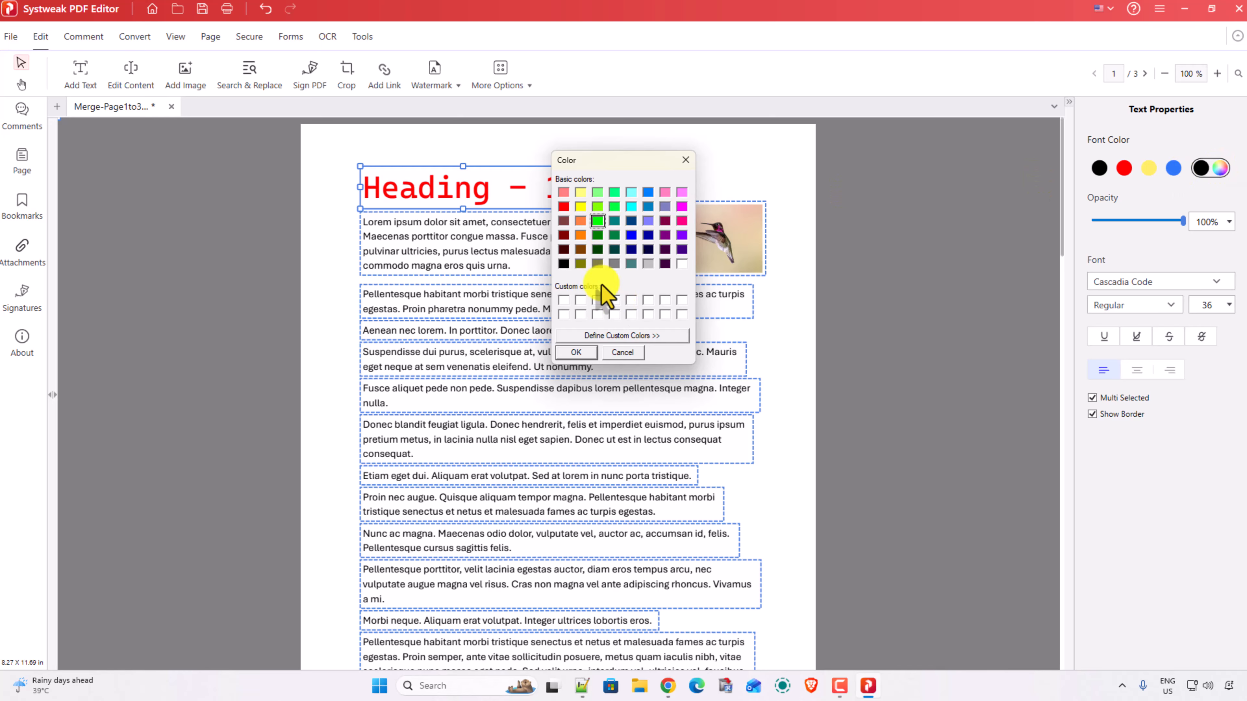
left_click(623, 337)
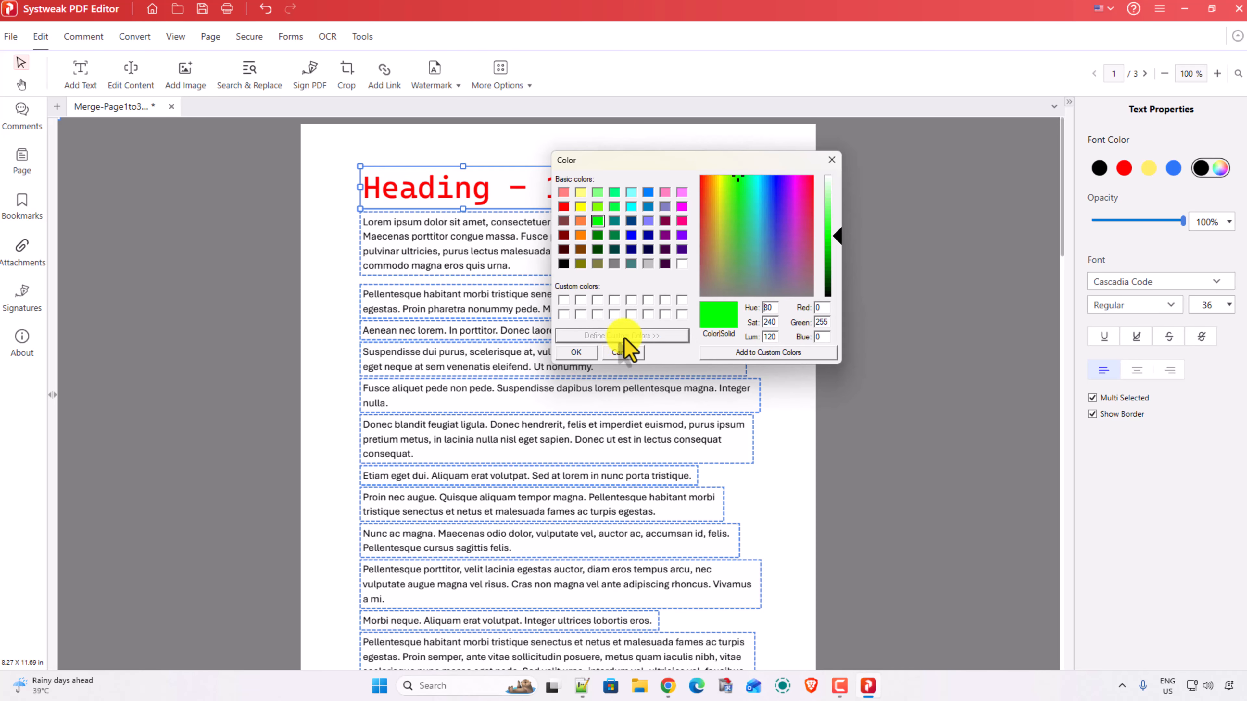
left_click(760, 216)
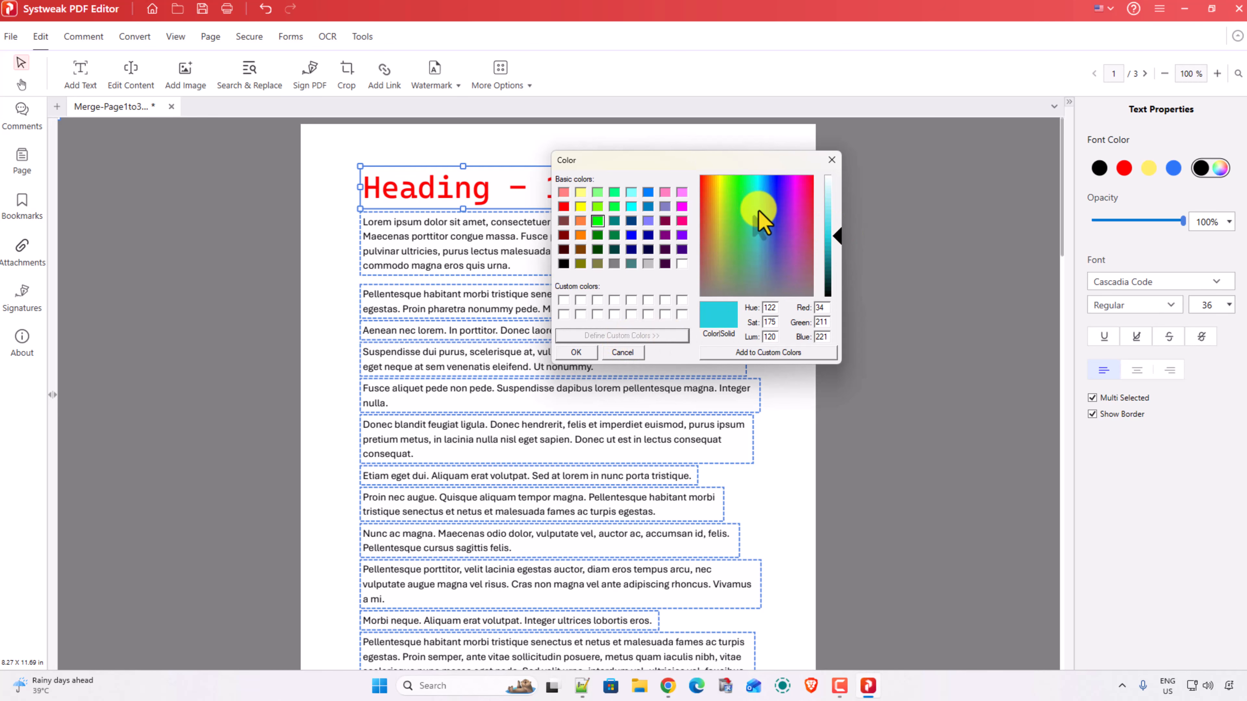
left_click_drag(759, 218, 754, 221)
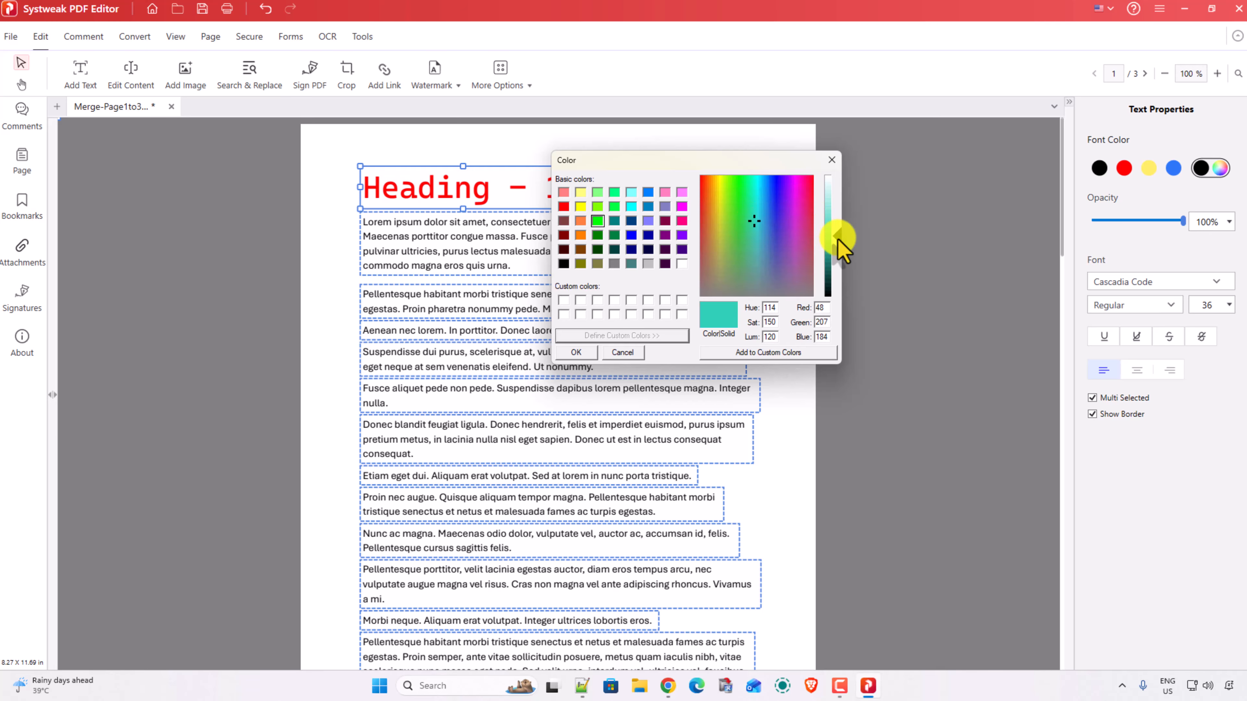
left_click_drag(838, 239, 834, 227)
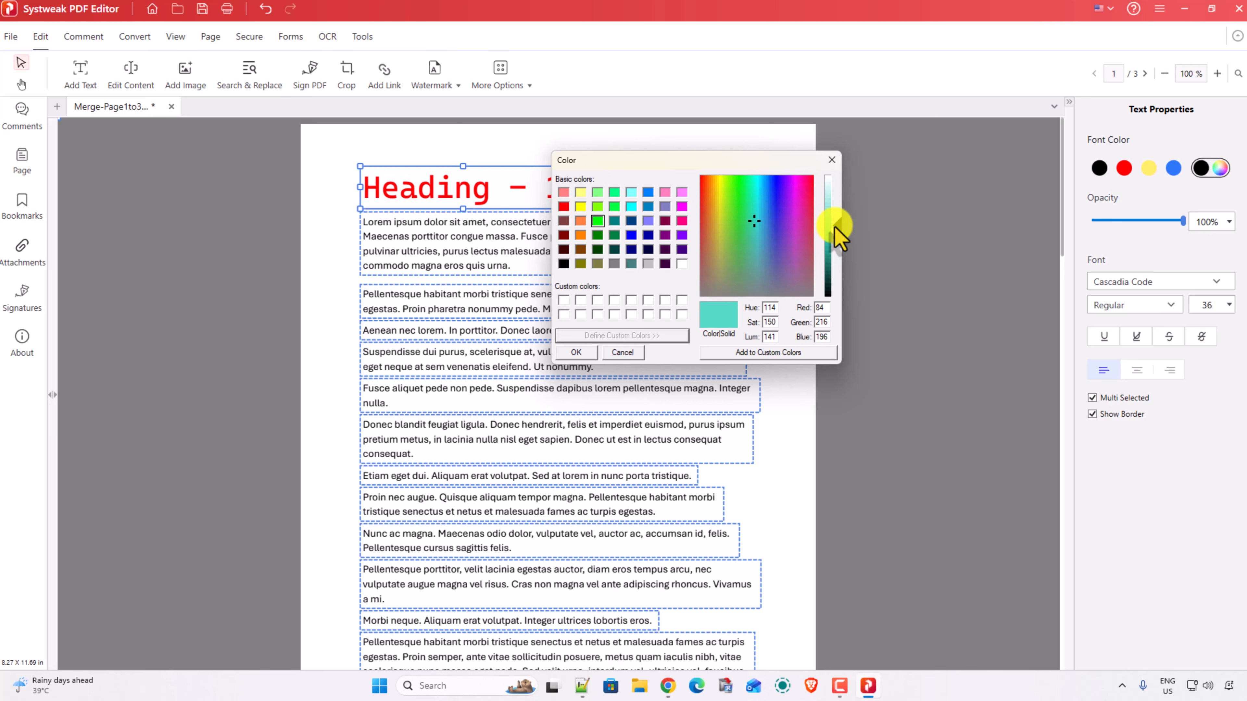
left_click(767, 353)
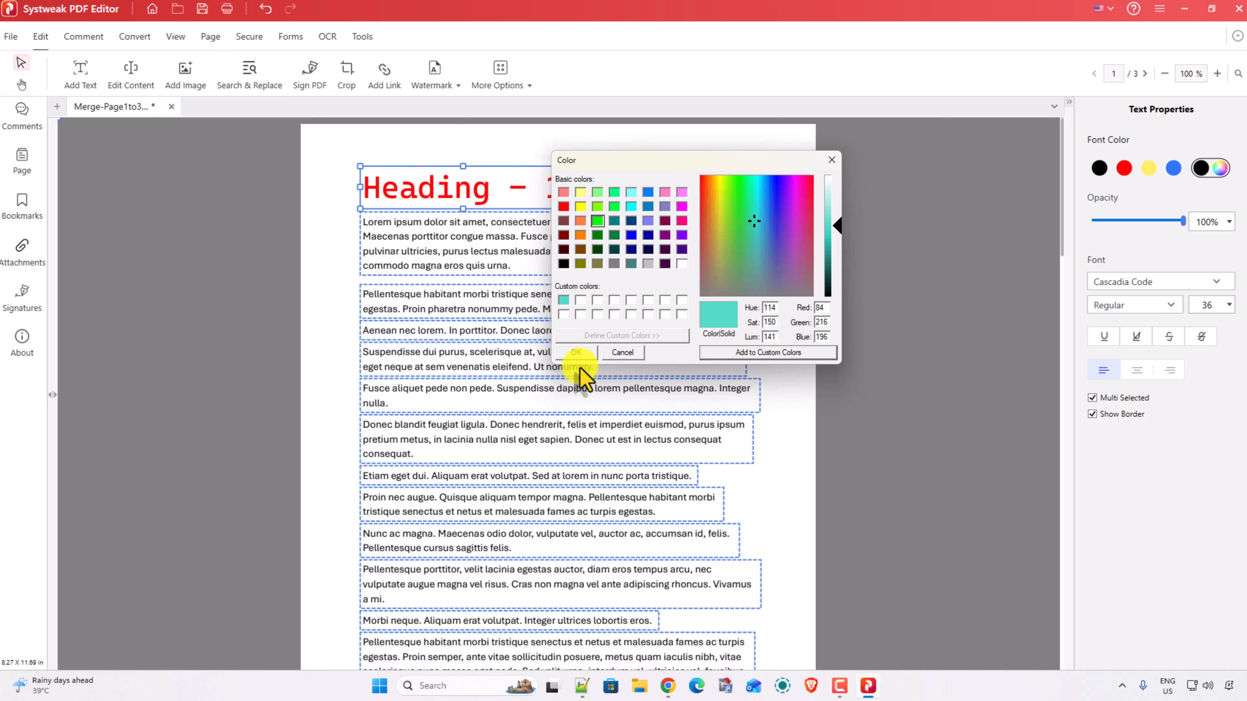
left_click(579, 353)
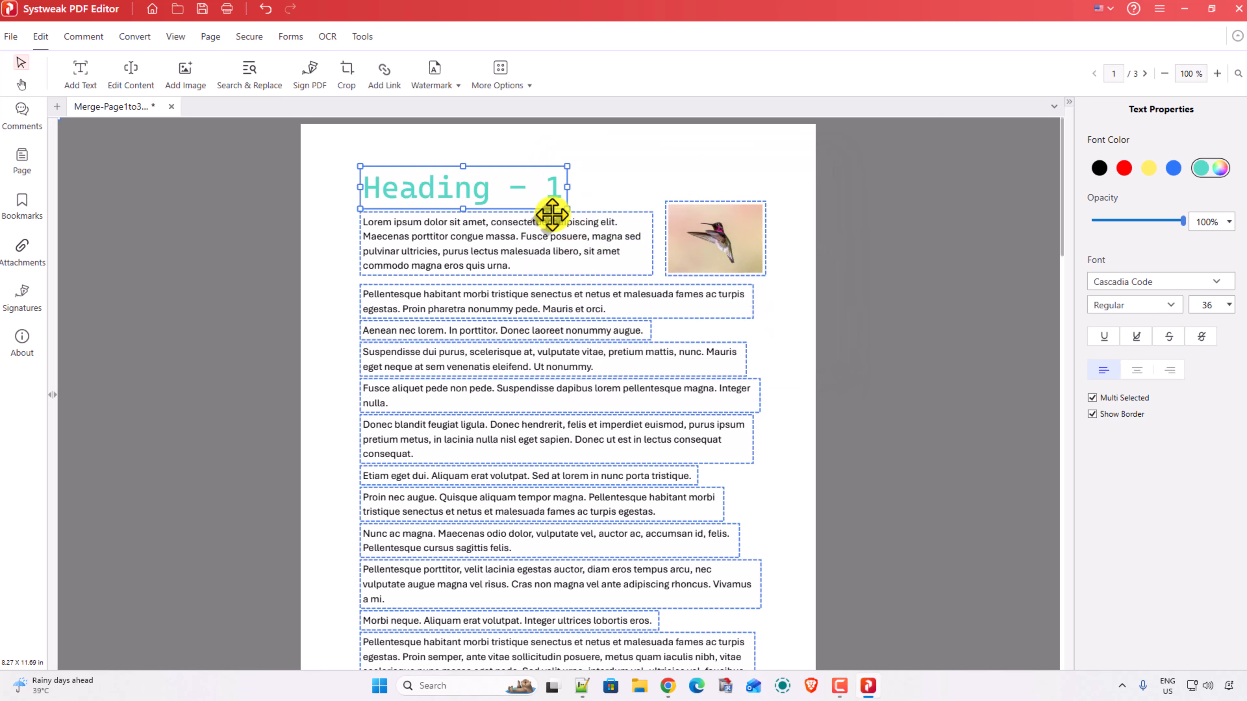